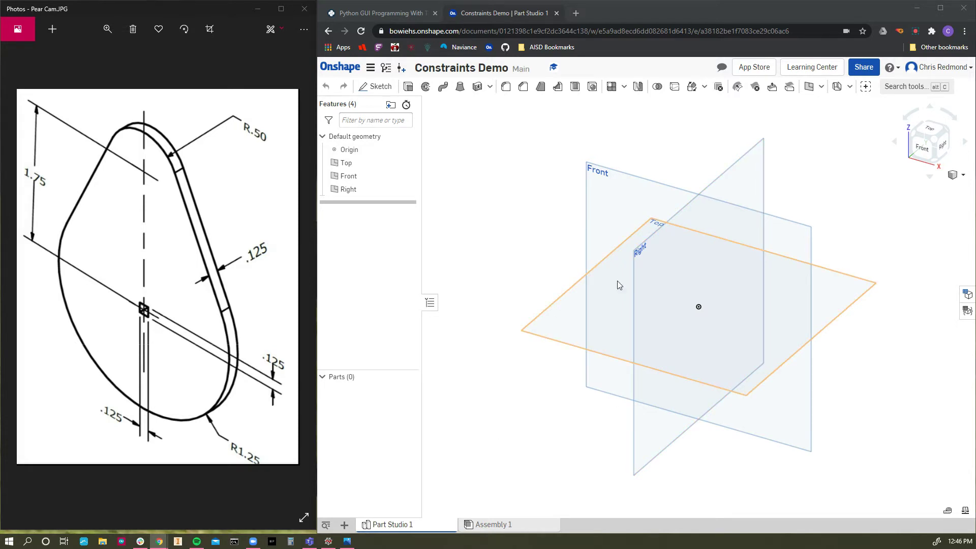
Step: Start a new sketch on the Front plane and view it straight on
left_click(488, 240)
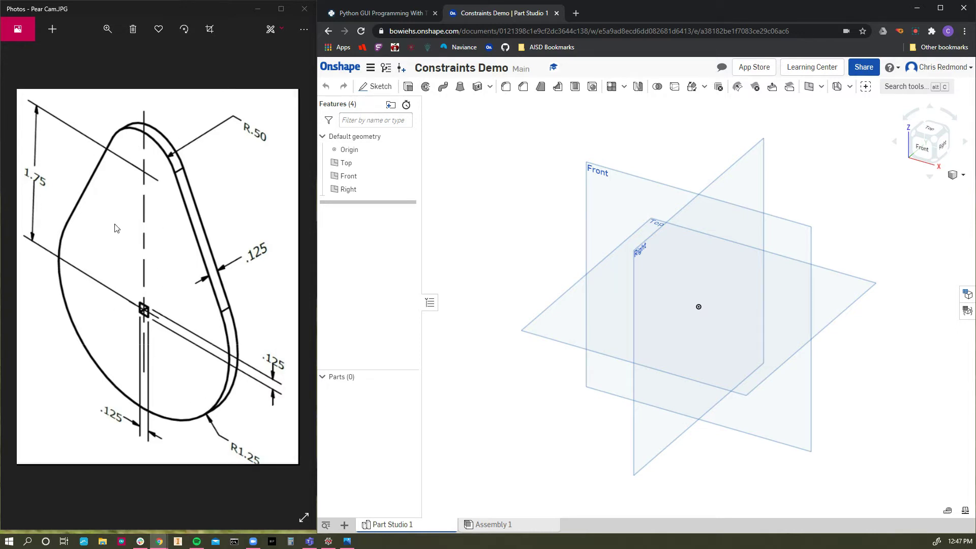
left_click(378, 87)
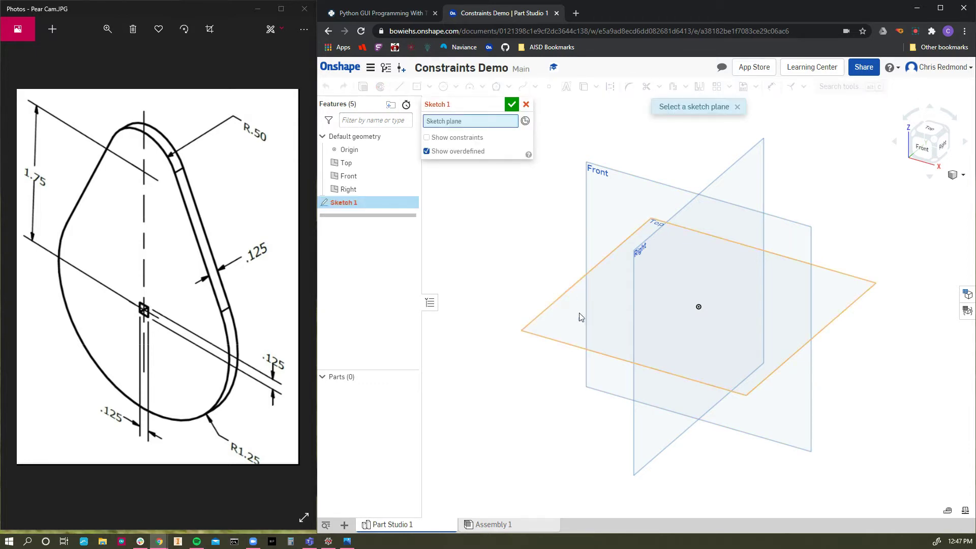
left_click(606, 214)
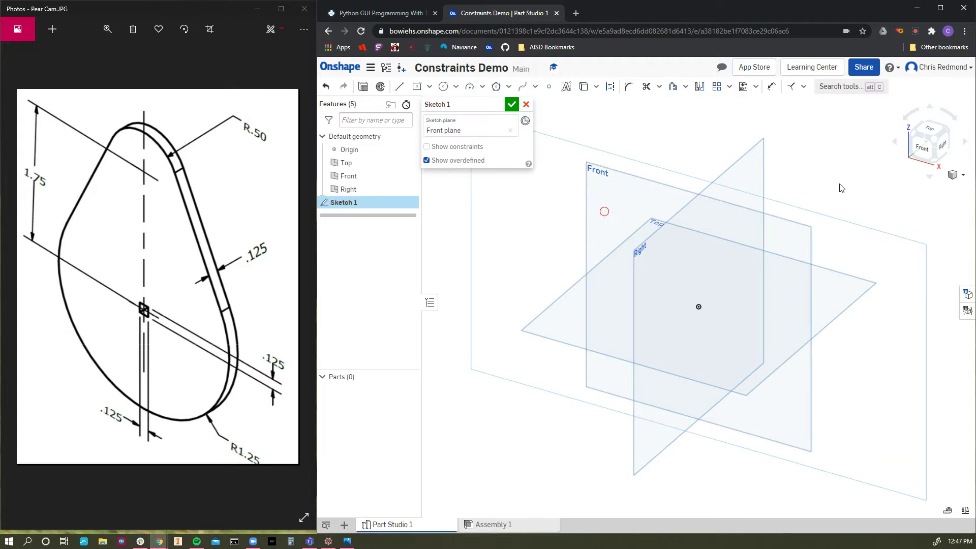
left_click(926, 161)
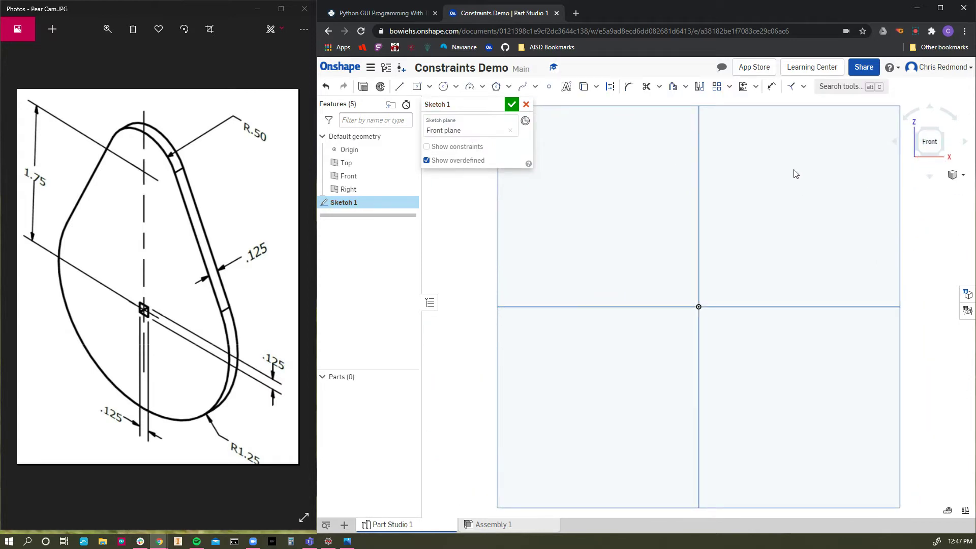
Step: Sketch an open chain of four connected lines about 125, 48, 66 and 22 mm long, ending with a vertical segment above the origin's level
left_click(399, 88)
left_click(523, 287)
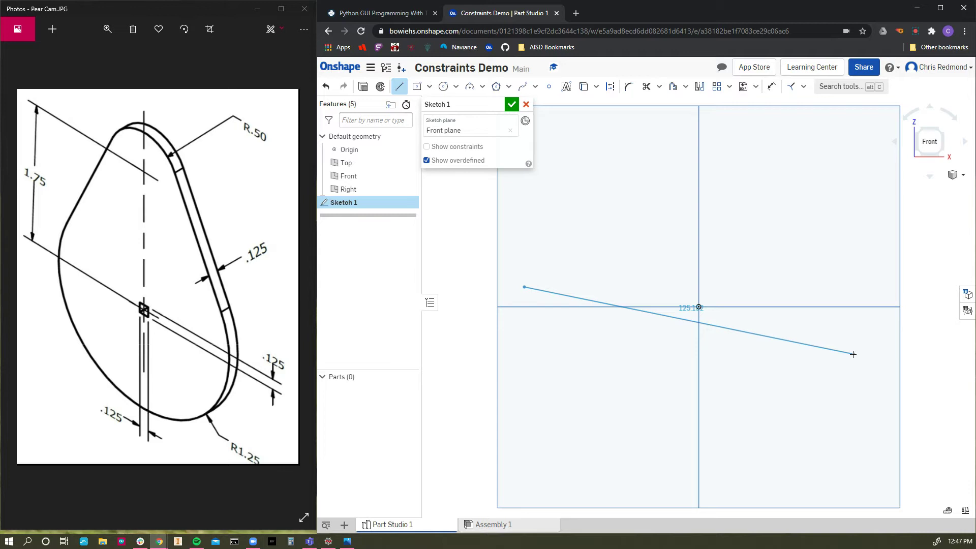
left_click(853, 354)
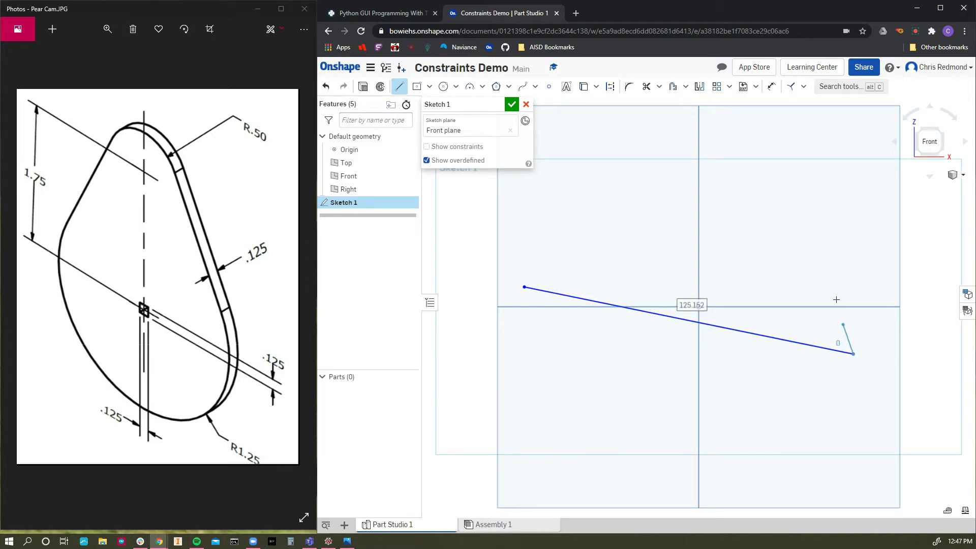
left_click(800, 238)
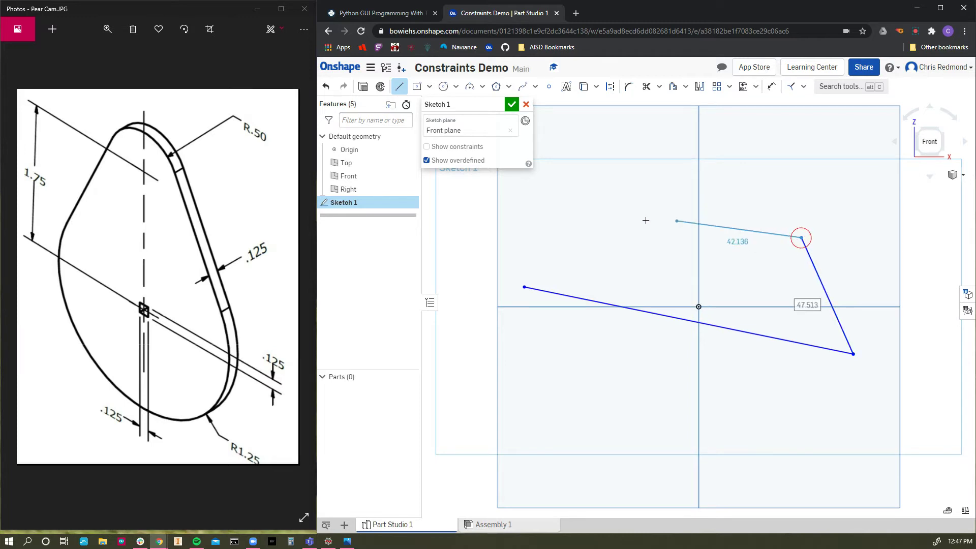
left_click(625, 218)
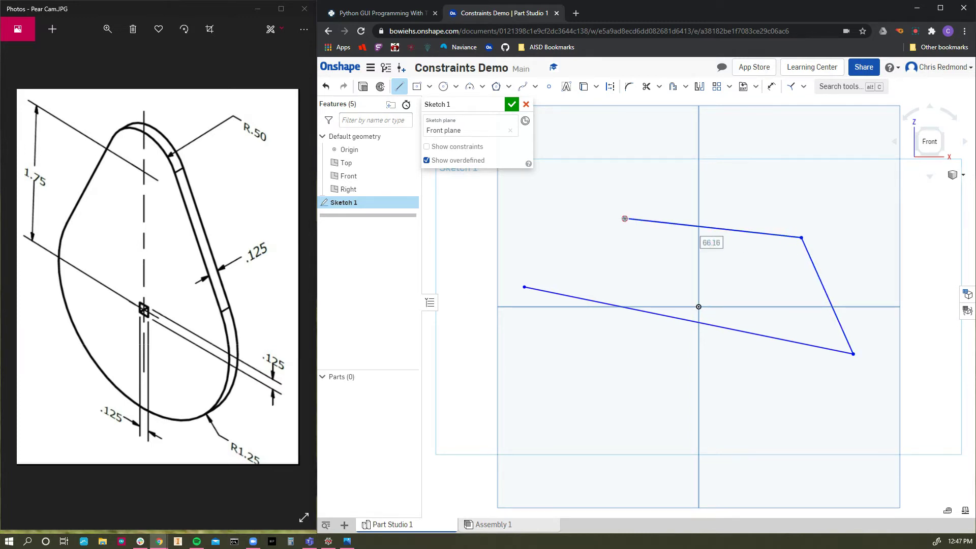
left_click(625, 159)
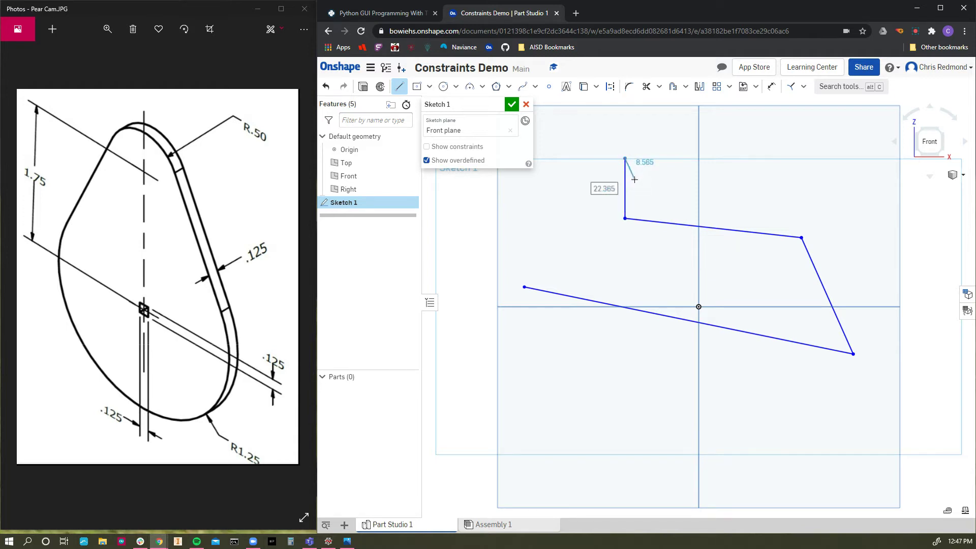
key("Escape")
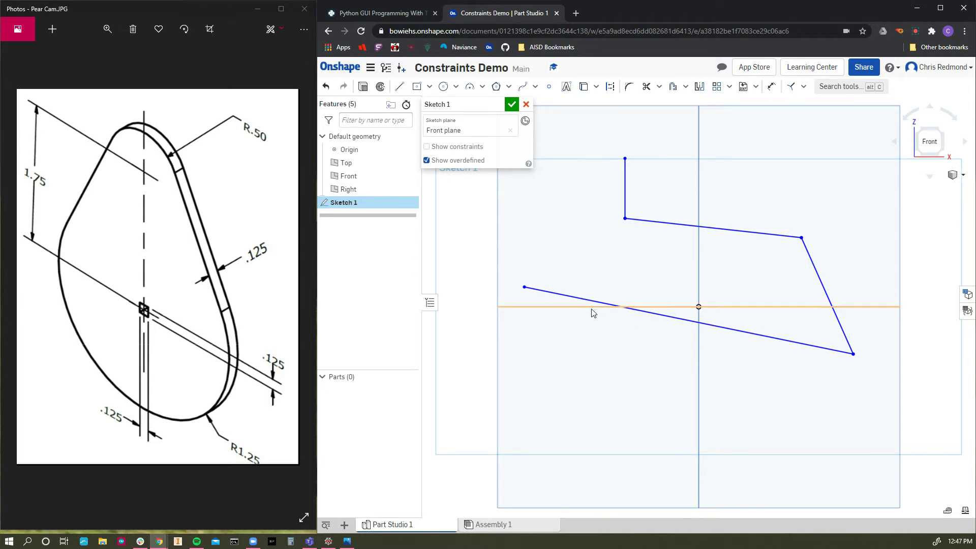
Step: Sketch a separate vertical line about 29 mm long below the long slanted line's free end
left_click(399, 86)
left_click(554, 384)
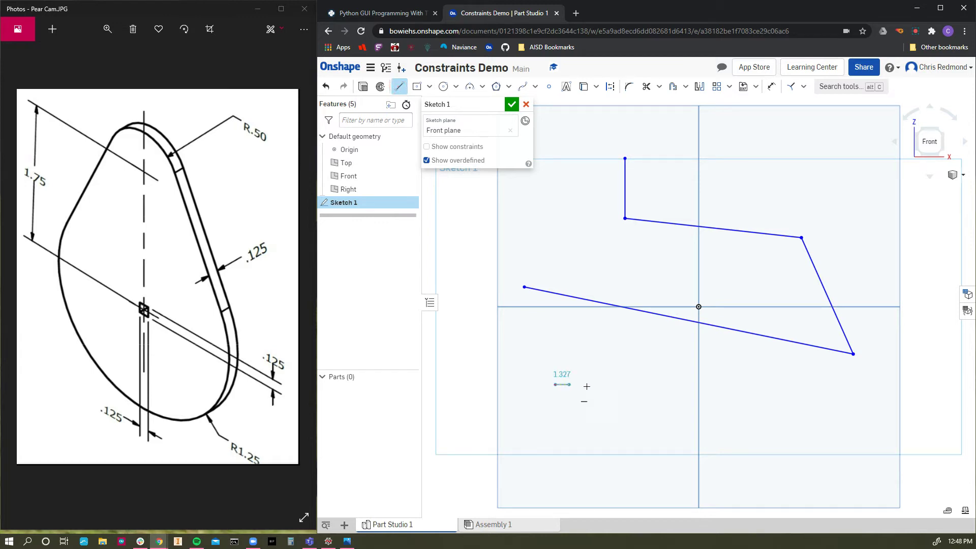
left_click(554, 308)
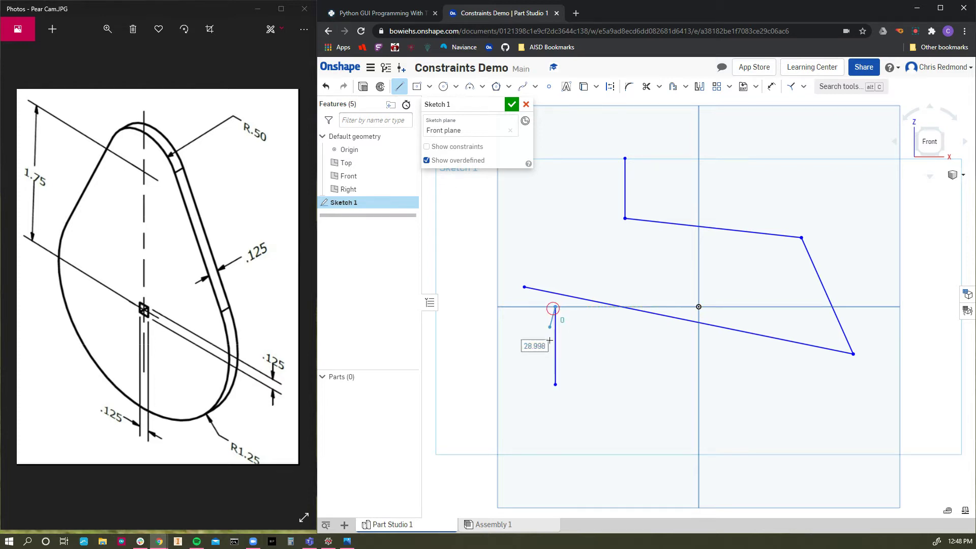
key("Escape")
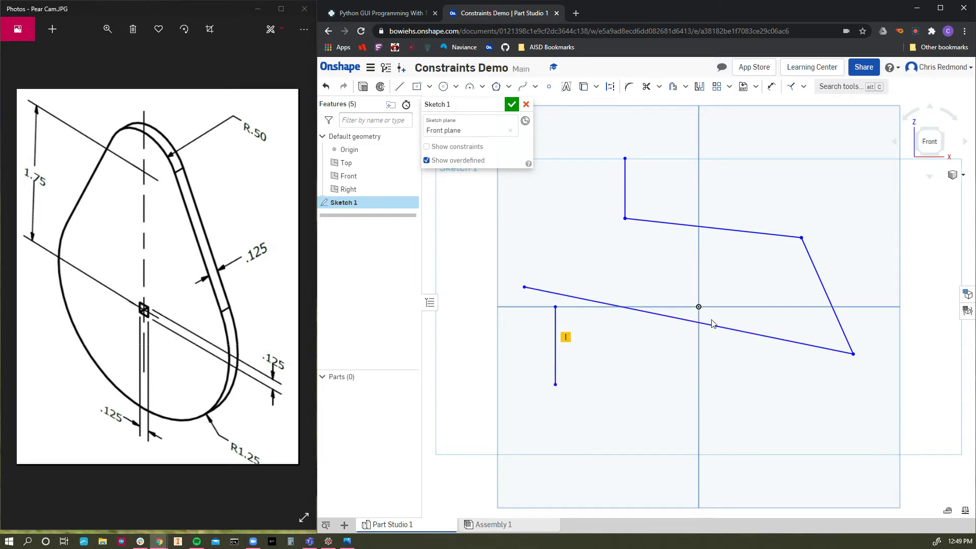
Step: Apply a Horizontal constraint to the long slanted line and move the line slightly upward
left_click(542, 291)
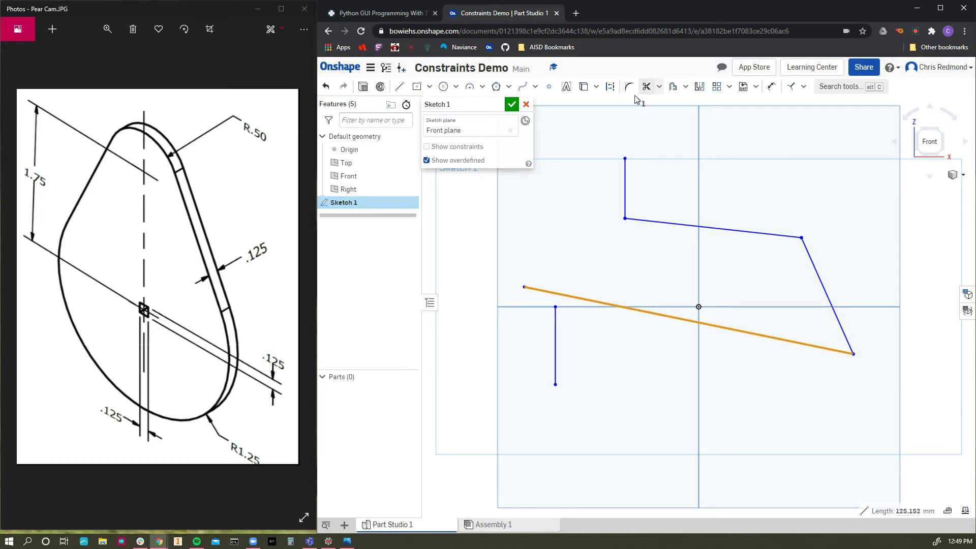
left_click(610, 94)
left_click(802, 88)
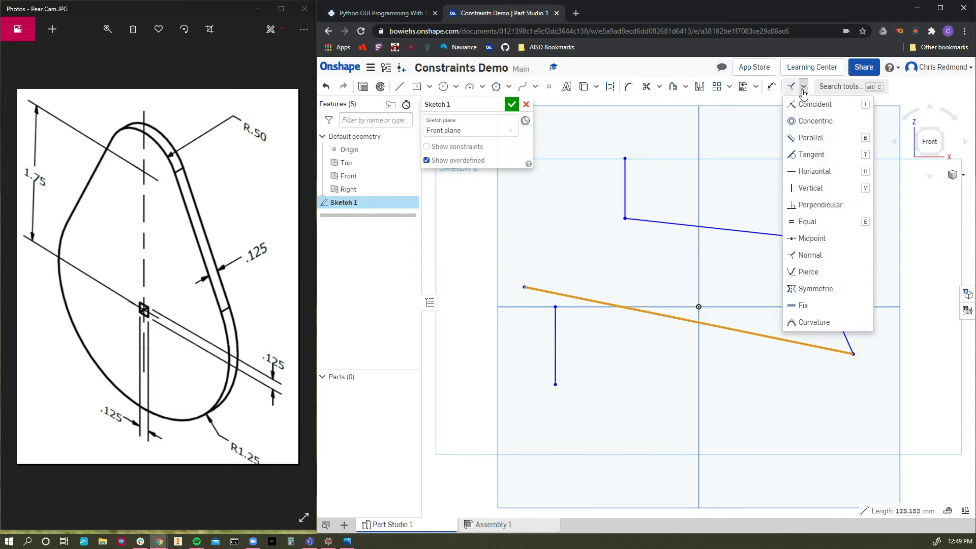
left_click(815, 172)
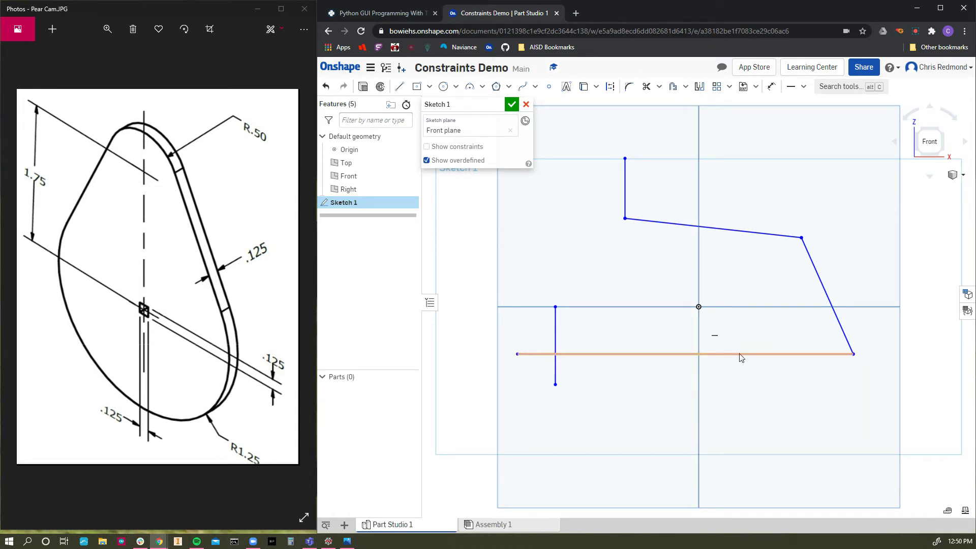
mouse_move(740, 356)
left_mouse_down()
mouse_move(751, 307)
mouse_move(763, 374)
mouse_move(746, 311)
mouse_move(735, 309)
mouse_move(736, 343)
left_mouse_up()
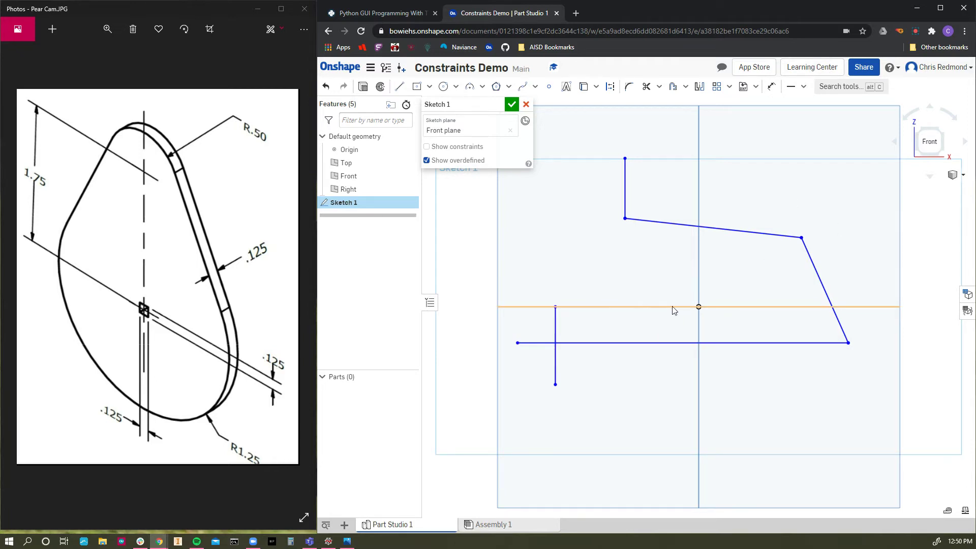
Step: Make the long horizontal line coincident with the horizontal plane line through the origin
left_click(804, 87)
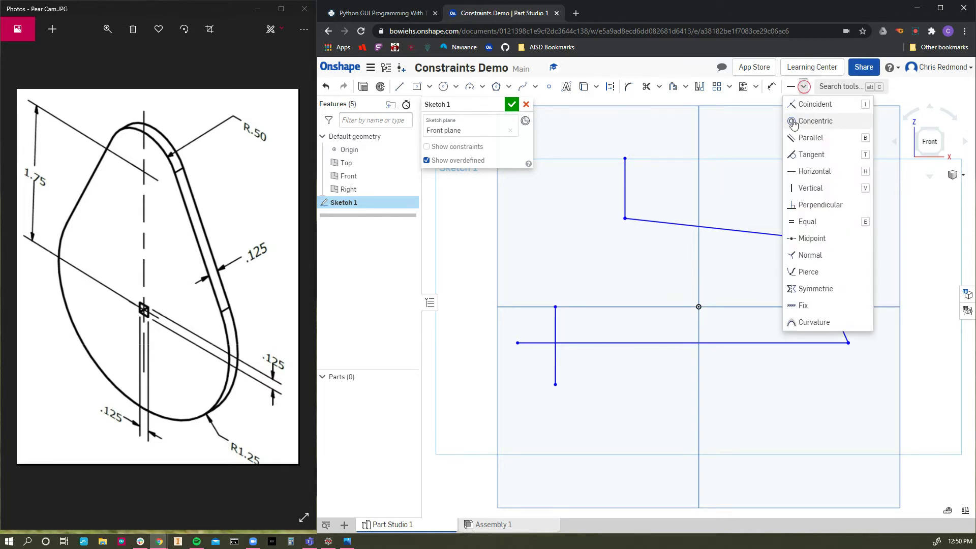
left_click(810, 104)
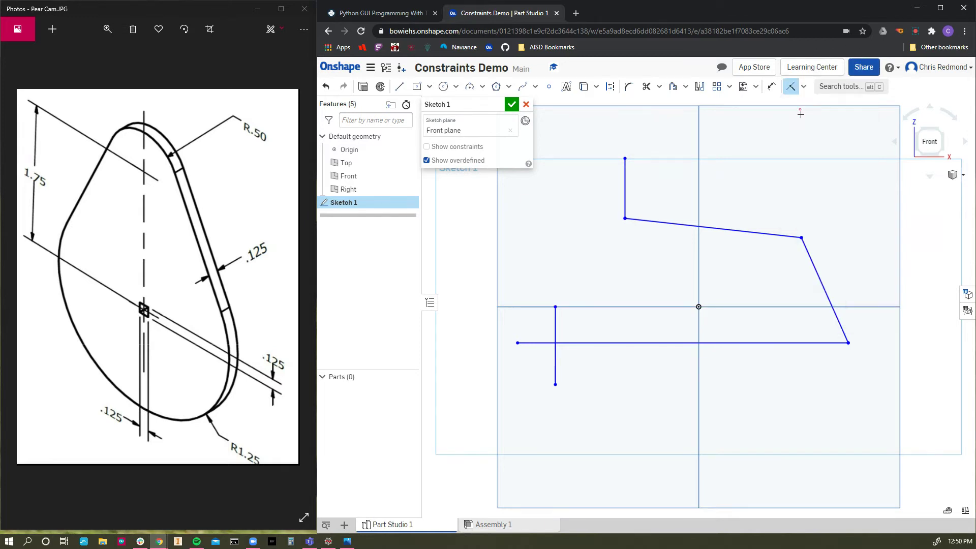
left_click(754, 343)
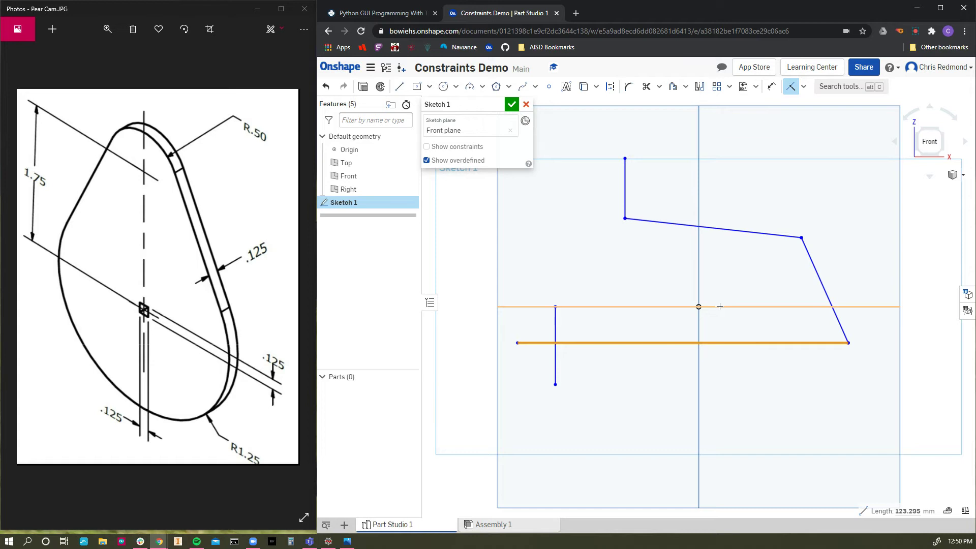
left_click(719, 306)
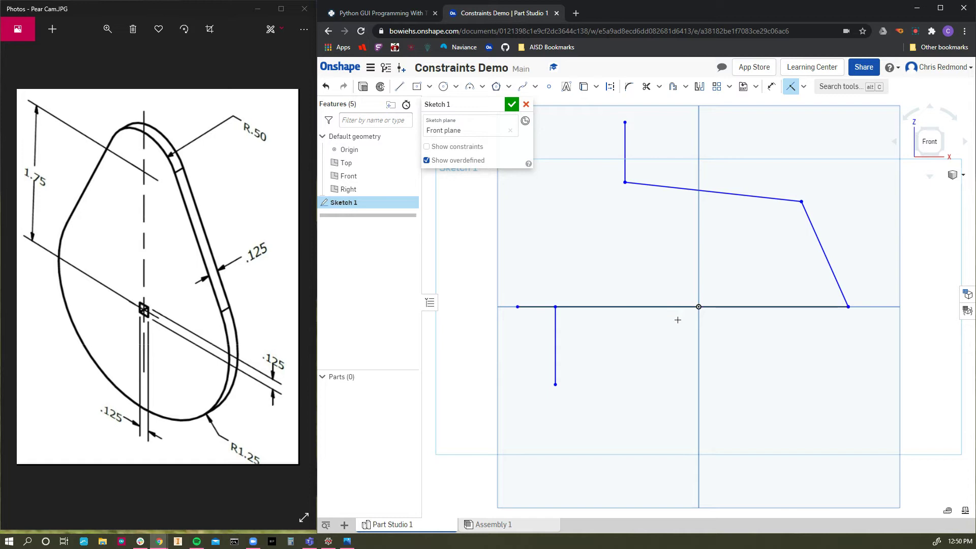
key("Escape")
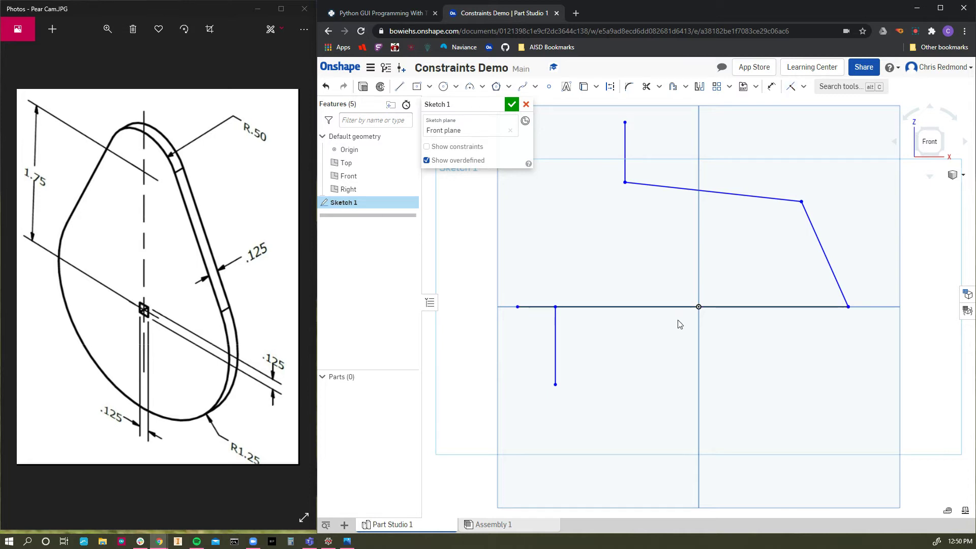
Step: Delete the long line's coincident constraint and move the line below the origin
left_click(648, 307)
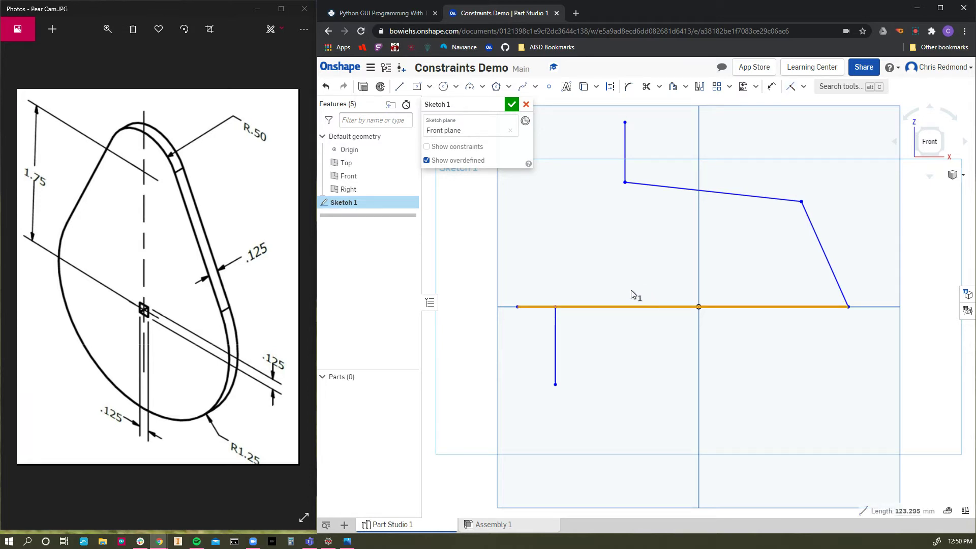
left_click(640, 306)
left_click(637, 301)
key("Delete")
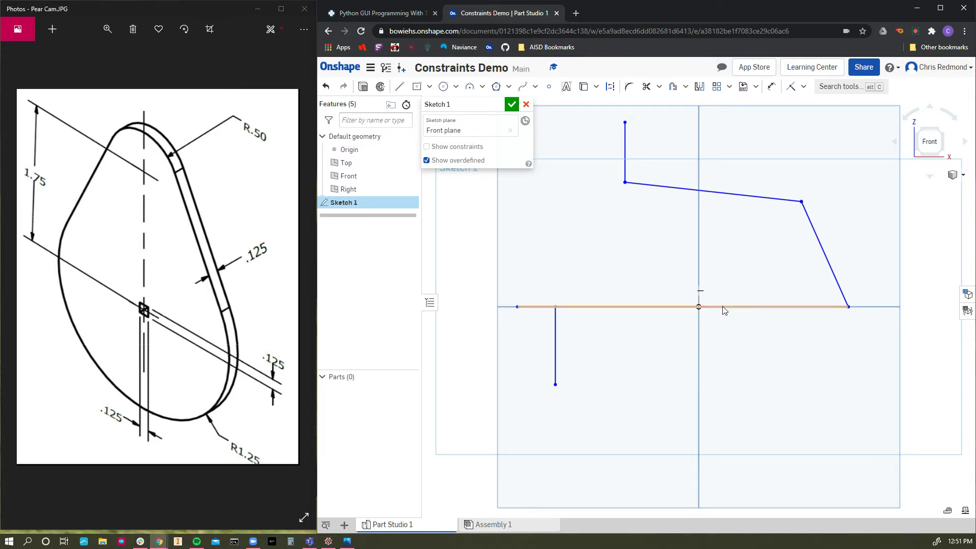
left_click_drag(724, 310, 743, 339)
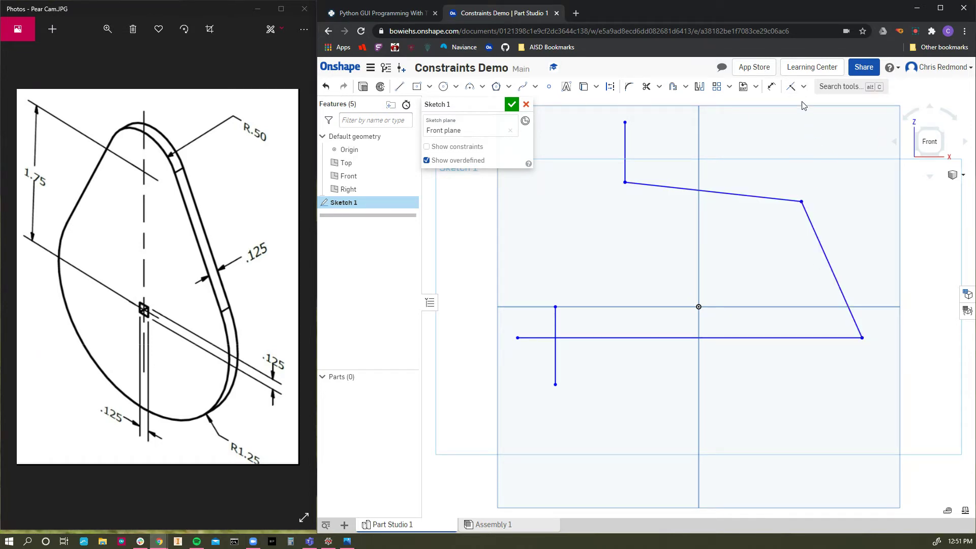
Step: Constrain the slanted side line perpendicular to the long horizontal line it joins
left_click(821, 247)
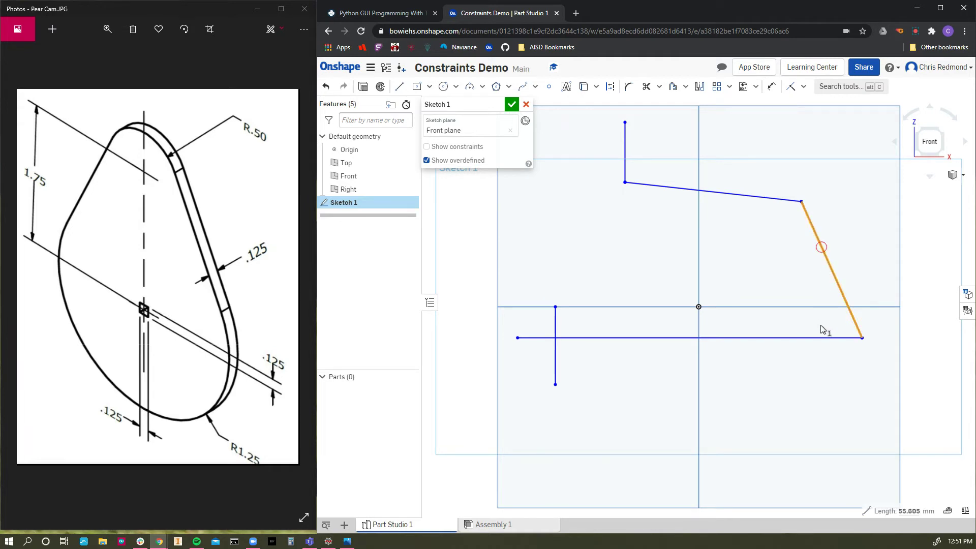
left_click(821, 337)
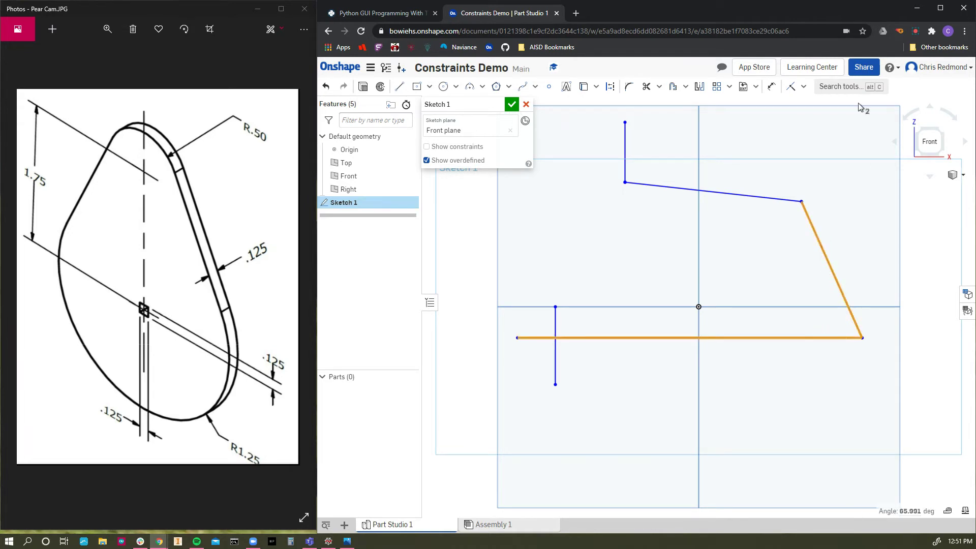
left_click(802, 88)
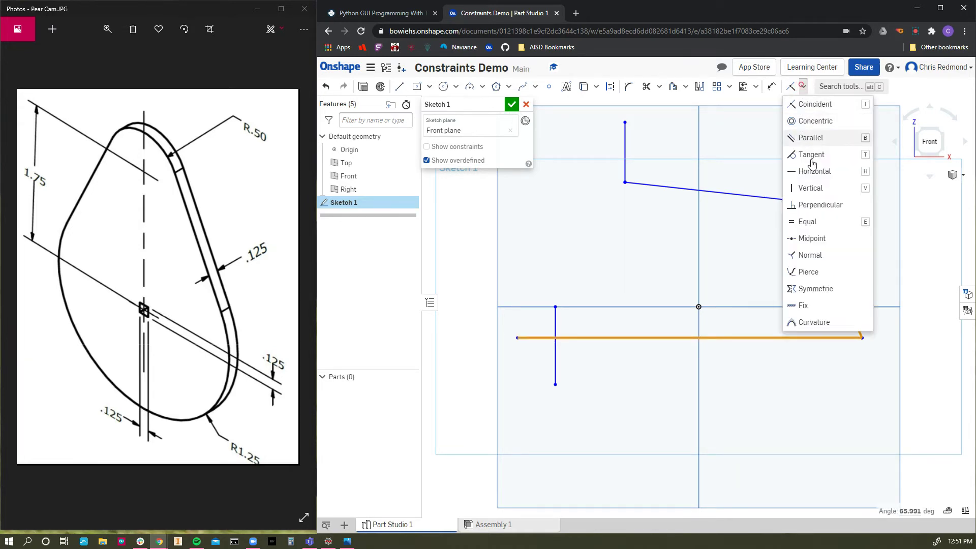
left_click(823, 207)
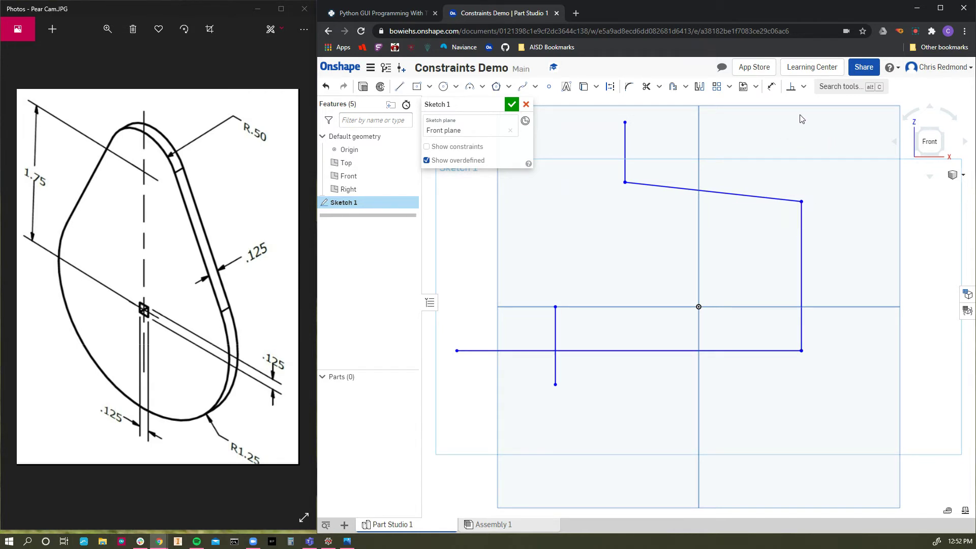
Step: Constrain the upper slanted line parallel to the long horizontal line
left_click(751, 194)
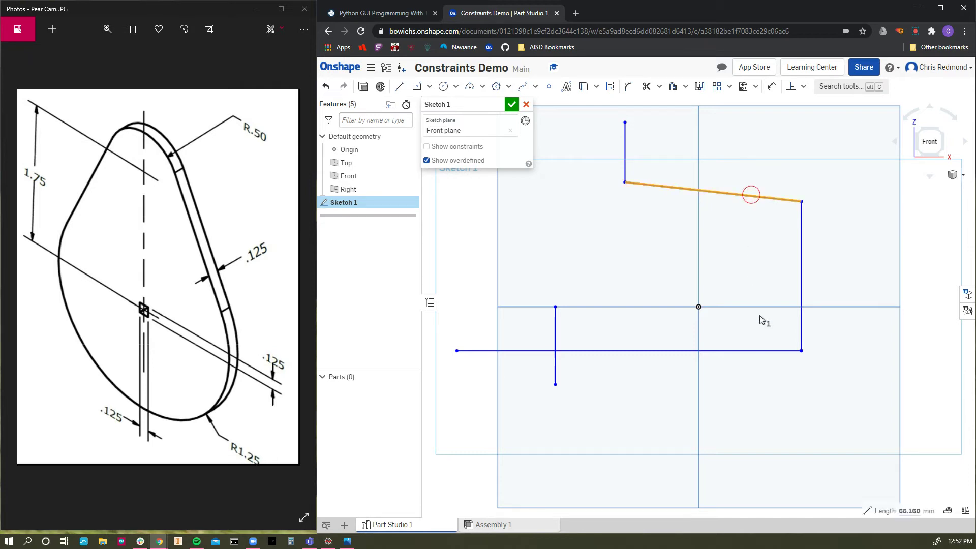
left_click(760, 350)
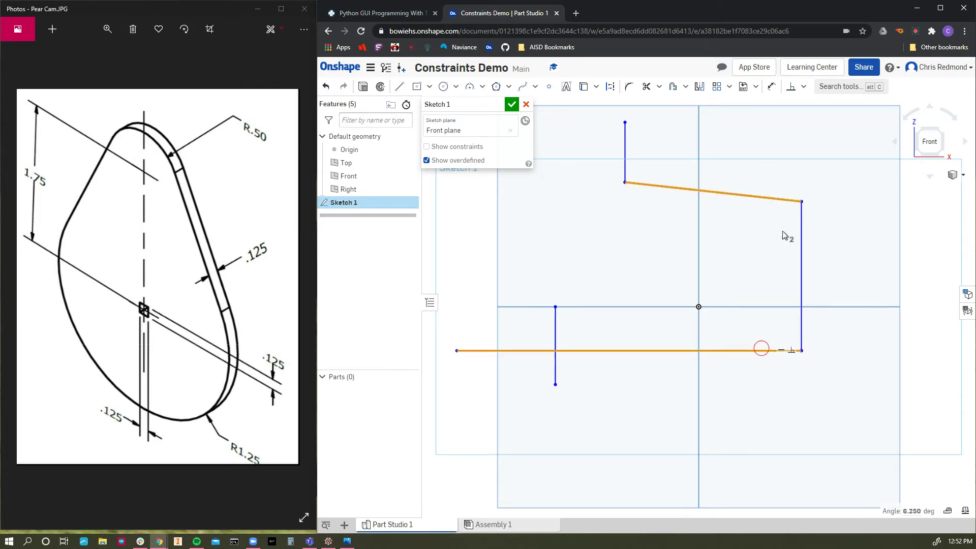
left_click(803, 86)
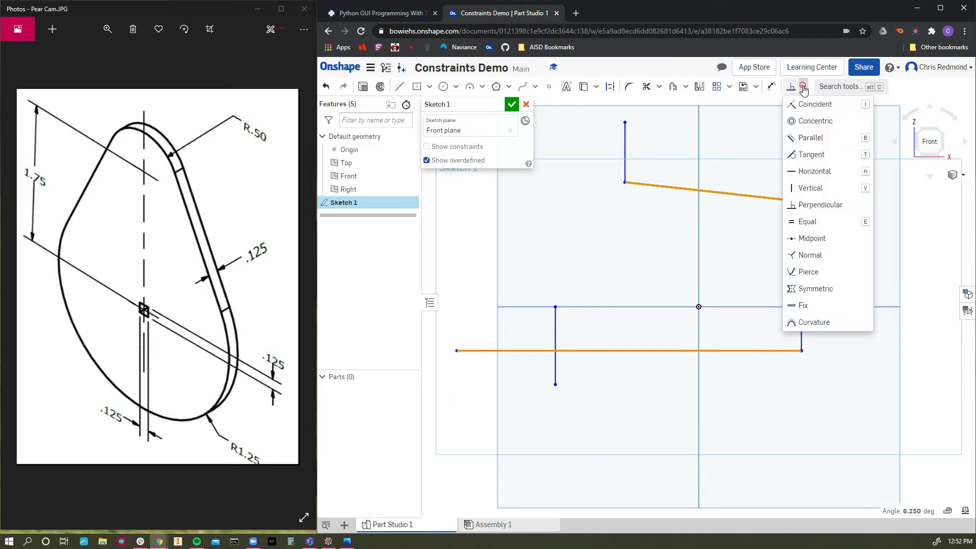
left_click(816, 138)
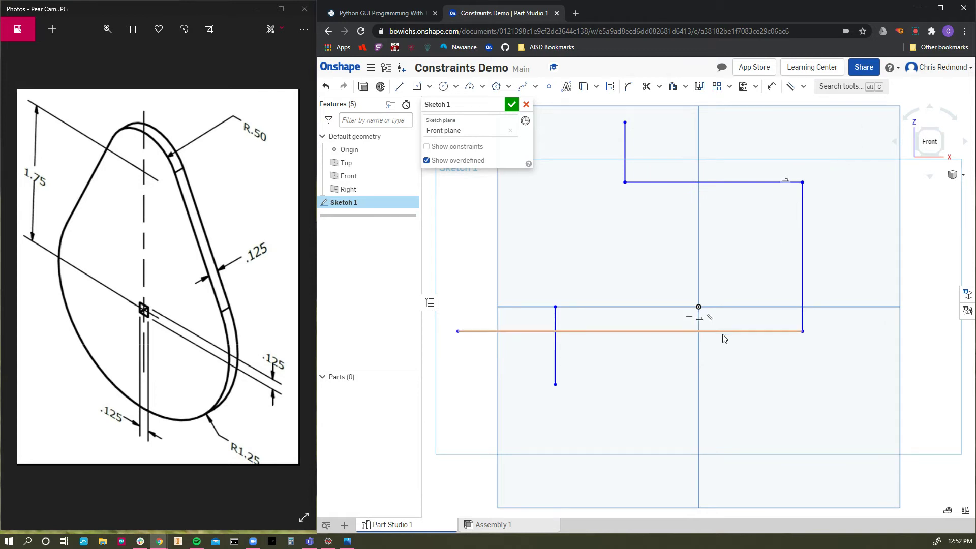
Step: Undo the parallel constraint on the upper line
left_click(656, 307)
key("Escape")
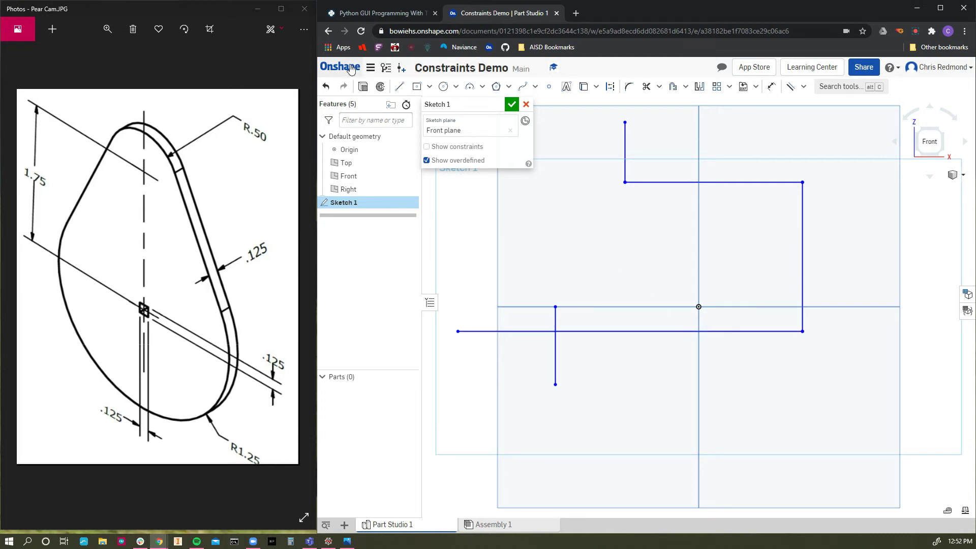
left_click(326, 86)
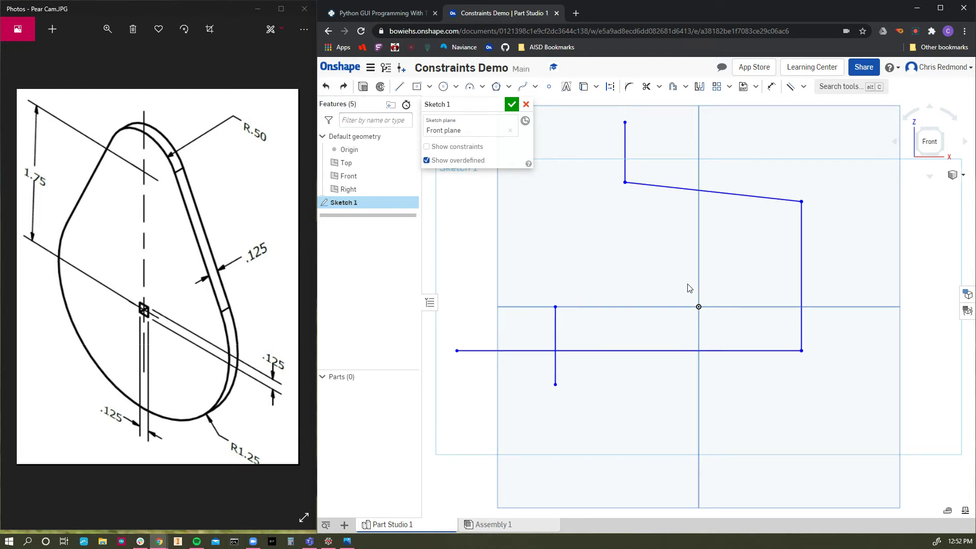
Step: Apply a Fix constraint to the long horizontal line below the origin
left_click(606, 351)
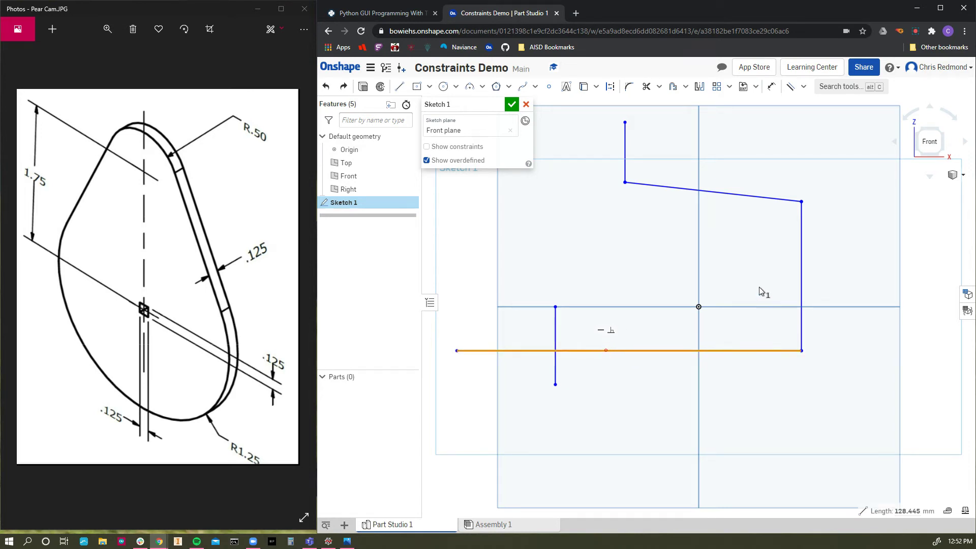
left_click(804, 87)
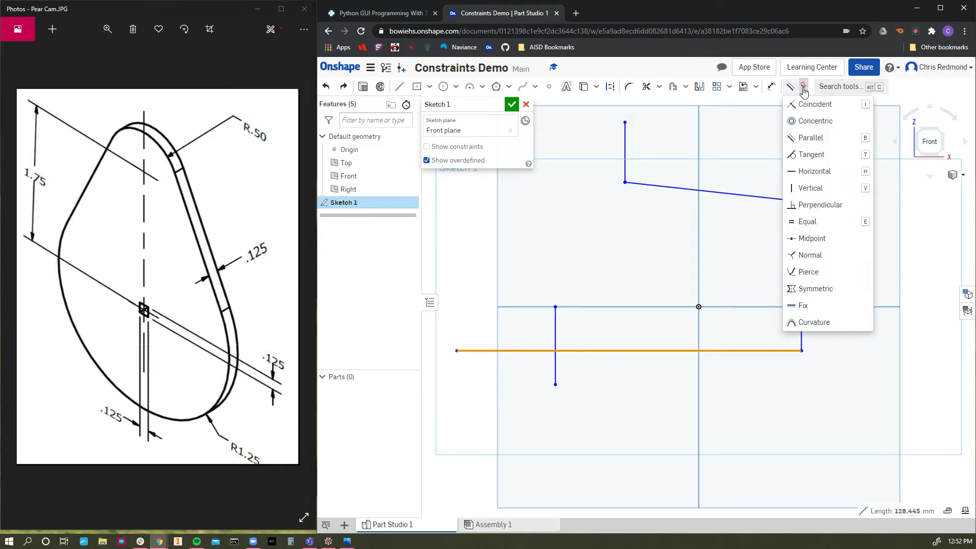
left_click(813, 306)
mouse_move(663, 353)
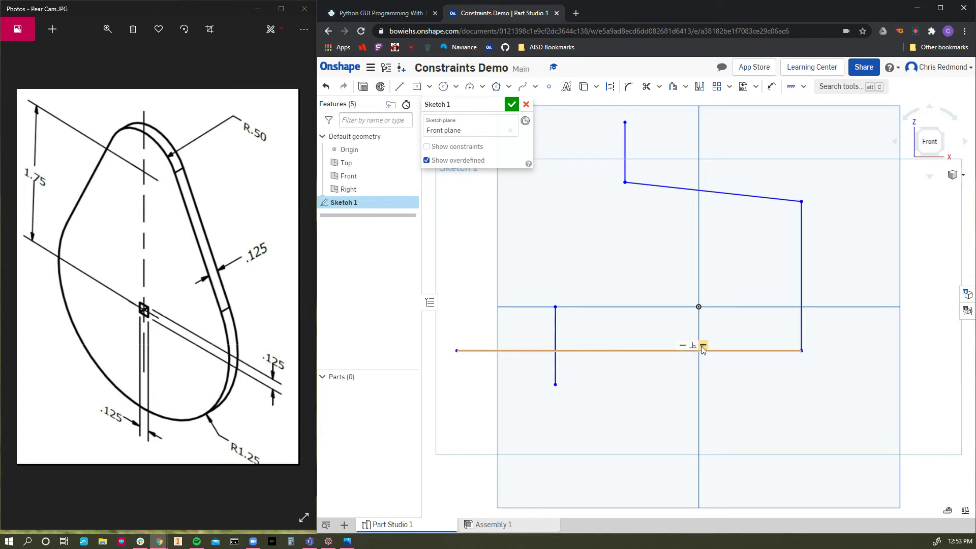
Step: Constrain the upper slanted line parallel to the fixed long horizontal line
left_click(703, 192)
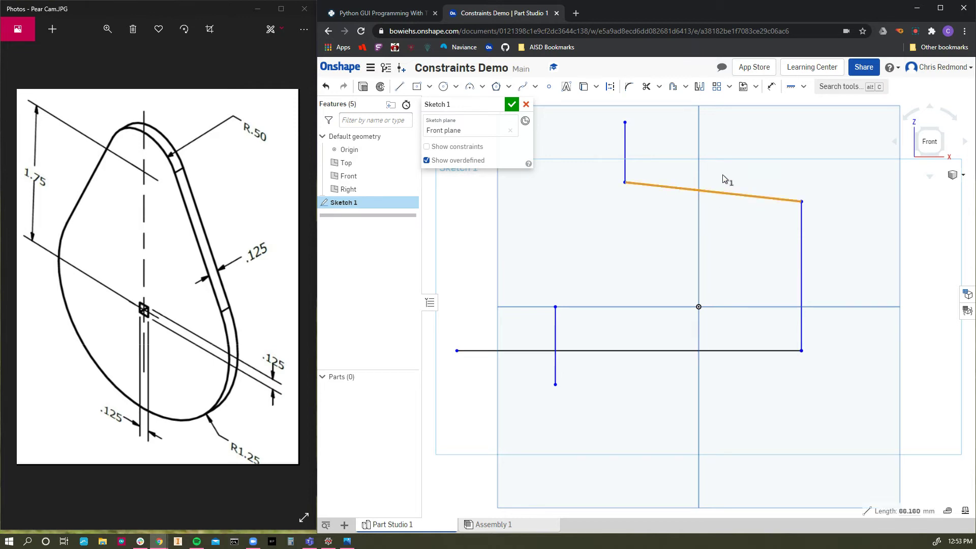
left_click(806, 88)
left_click(651, 351)
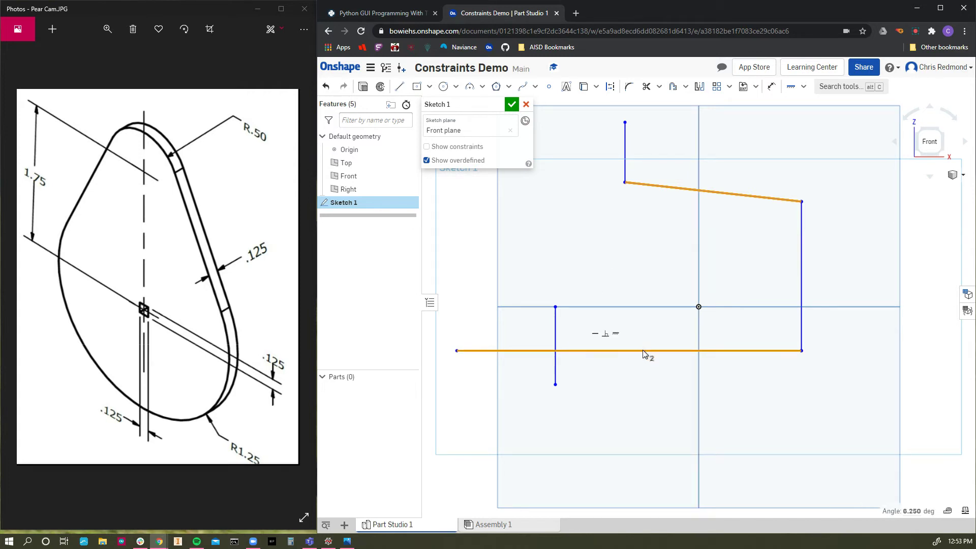
left_click(806, 87)
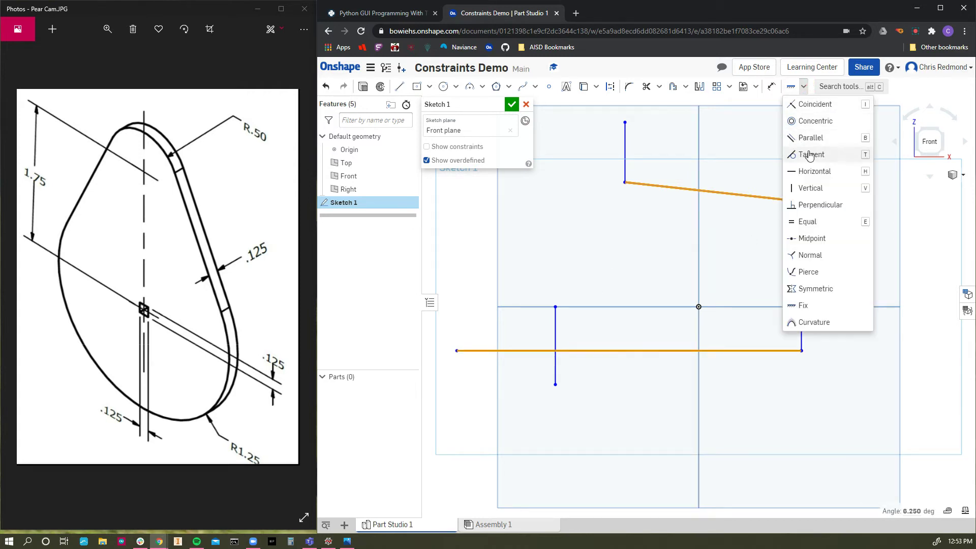
left_click(811, 137)
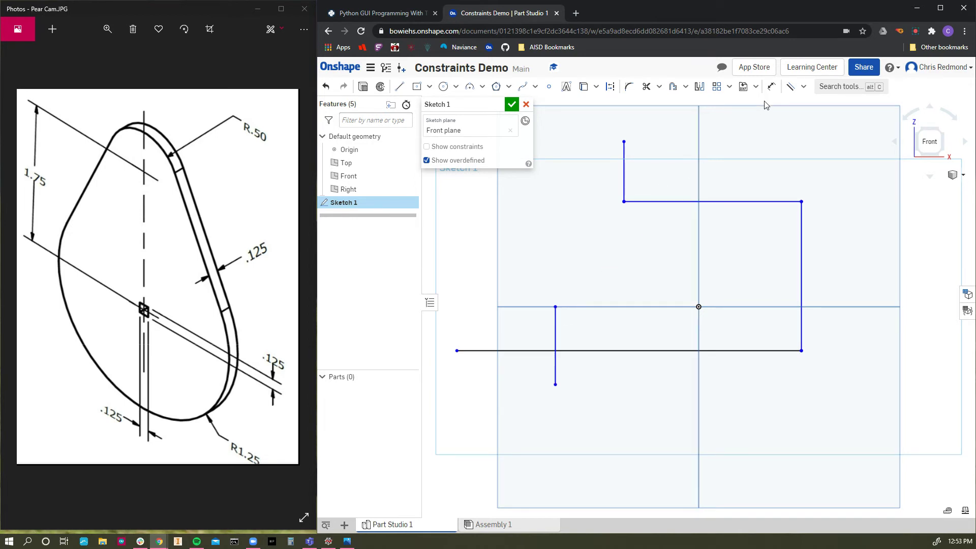
Step: Constrain the short upper vertical line and the vertical side line that joins the long horizontal line to equal length
left_click(803, 90)
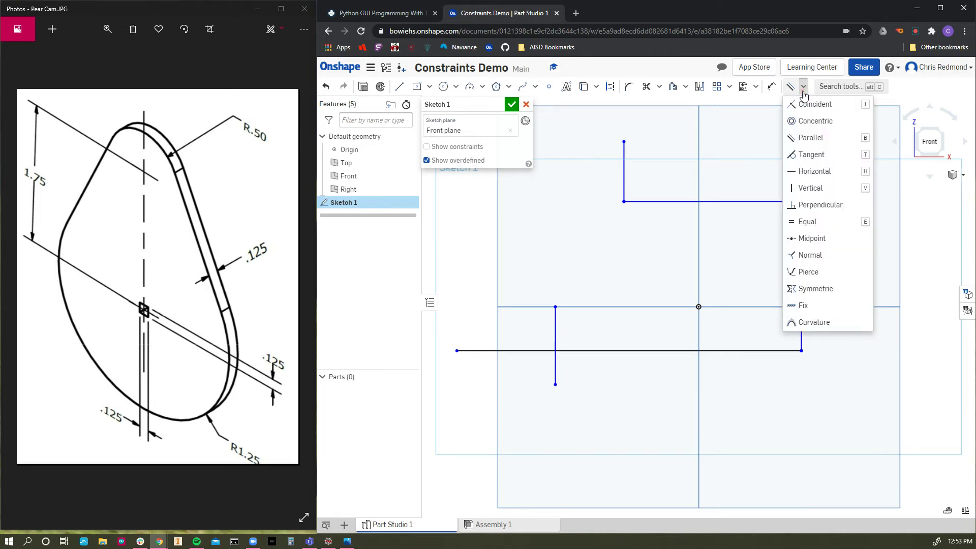
left_click(646, 157)
left_click(624, 165)
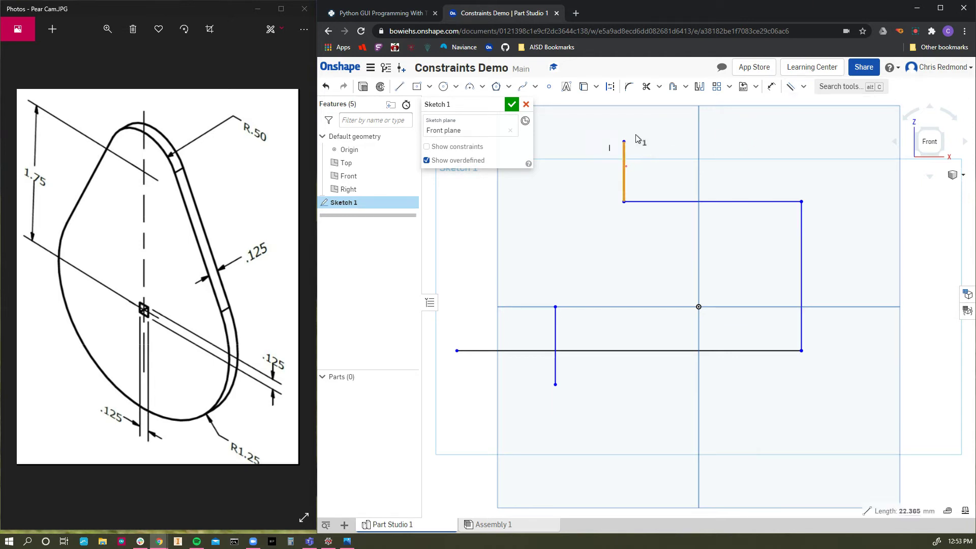
left_click(803, 87)
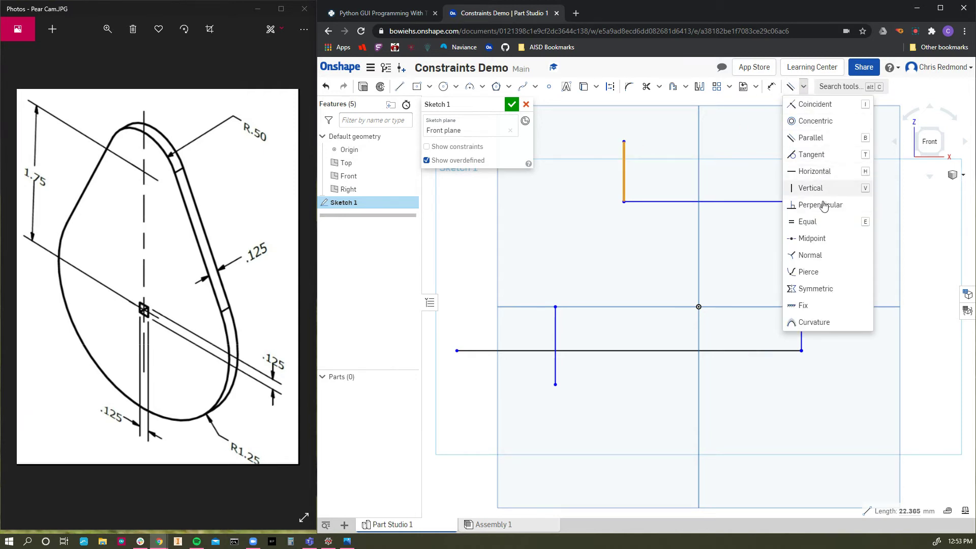
left_click(822, 228)
left_click(801, 263)
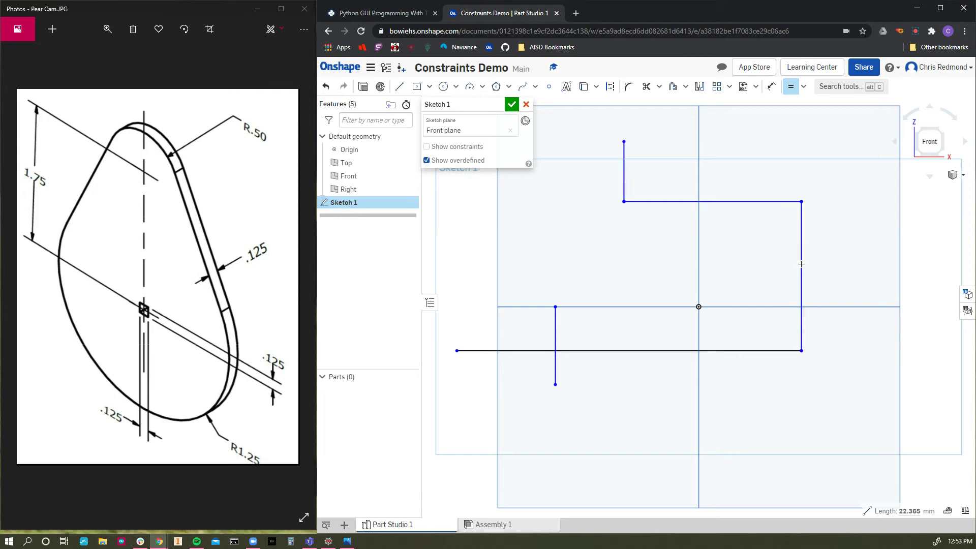
scroll(636, 269, "down", 2)
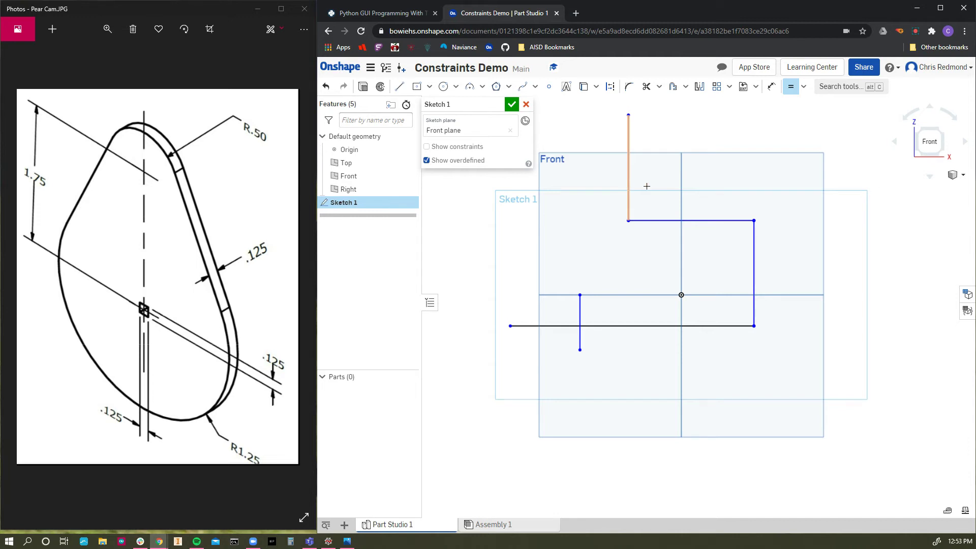
scroll(707, 237, "down", 2)
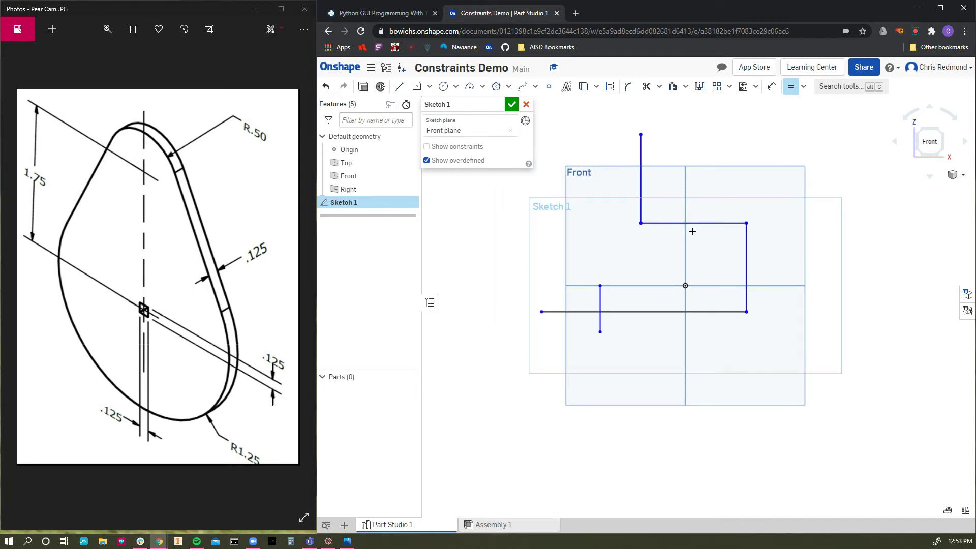
scroll(619, 221, "down", 1)
scroll(630, 231, "up", 1)
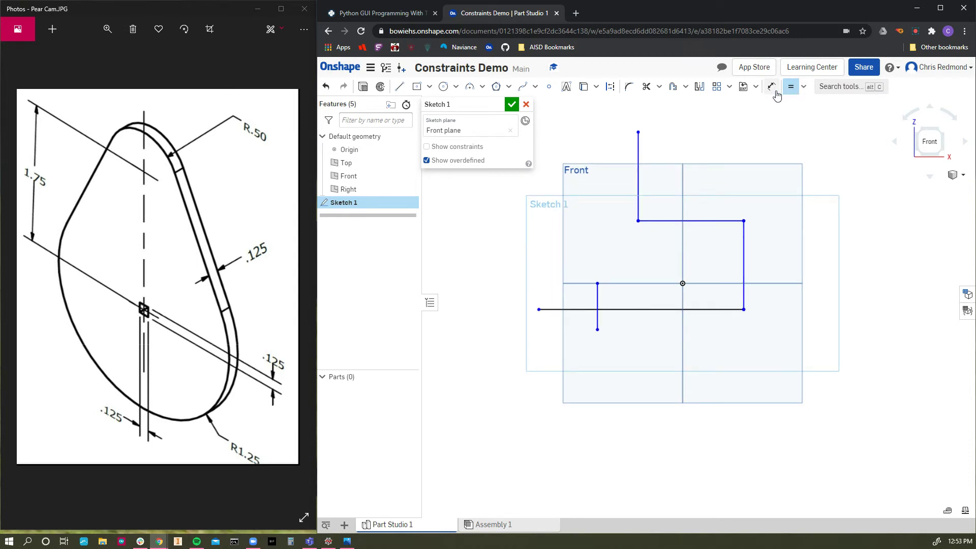
Step: Delete all the practice lines from the sketch
left_click(803, 87)
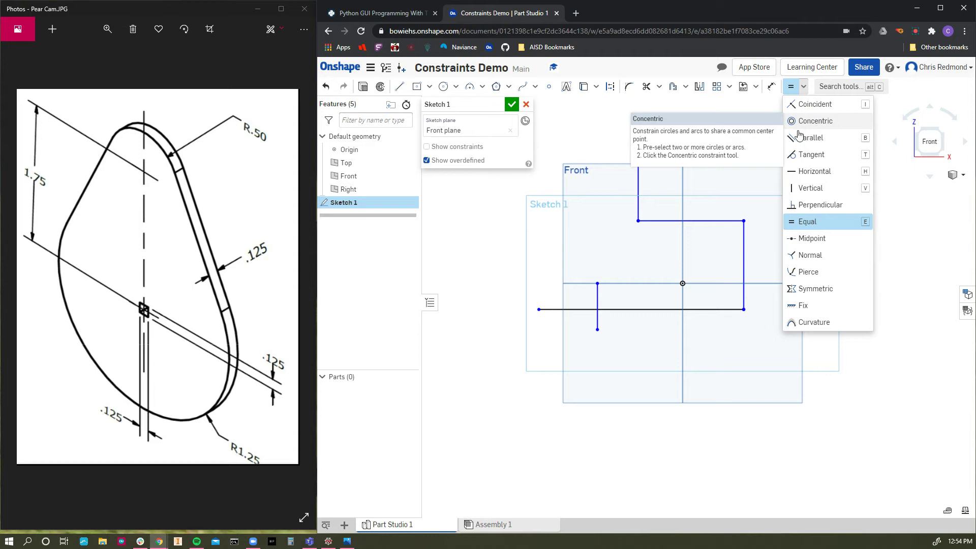
left_click(564, 125)
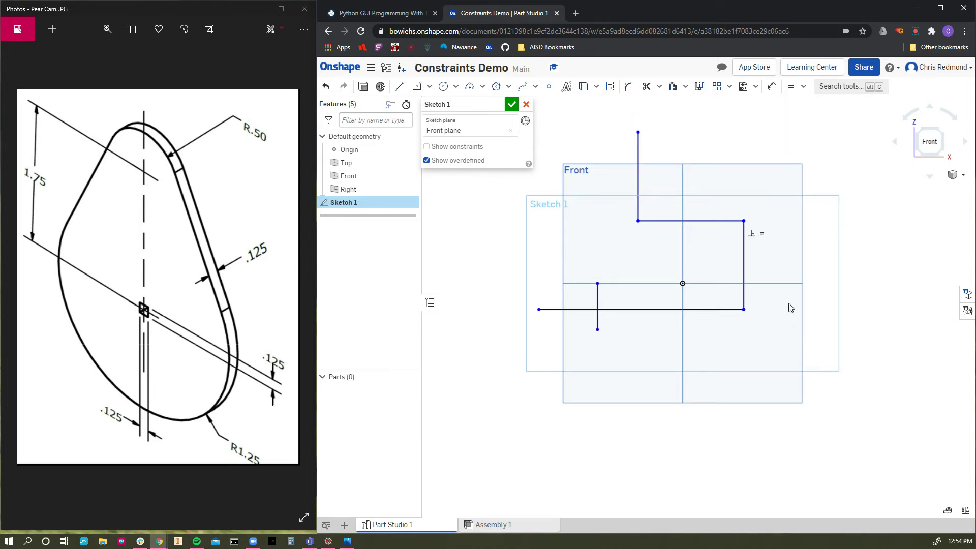
mouse_move(776, 351)
left_mouse_down()
mouse_move(572, 133)
mouse_move(527, 112)
left_mouse_up()
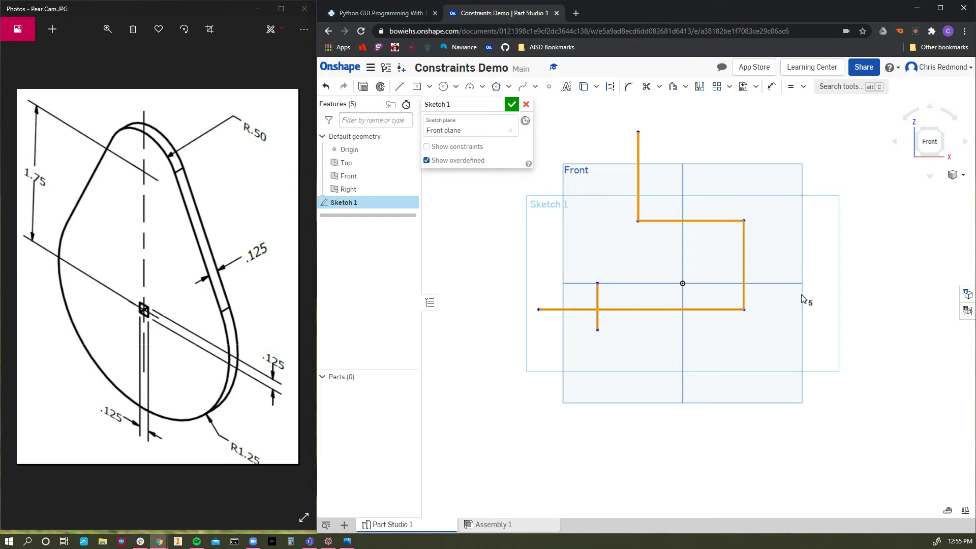
key("Delete")
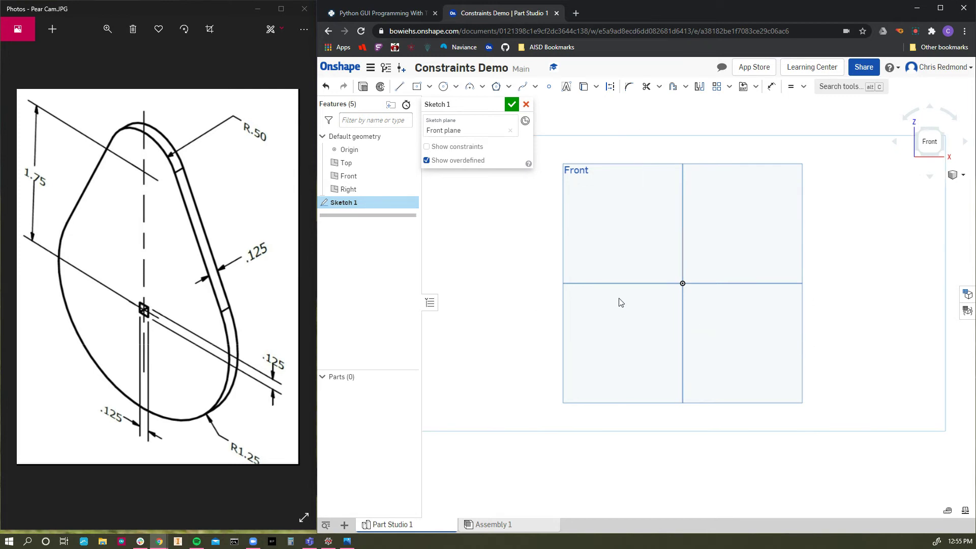
left_click(772, 88)
left_click(790, 89)
key("Escape")
Step: Set the workspace's default length unit to Inch and accept the change
left_click(369, 68)
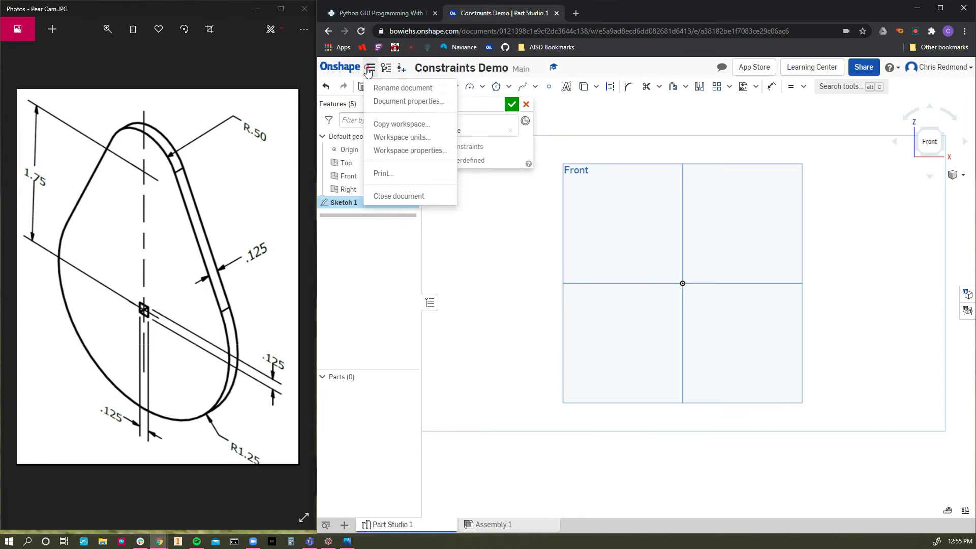
left_click(399, 138)
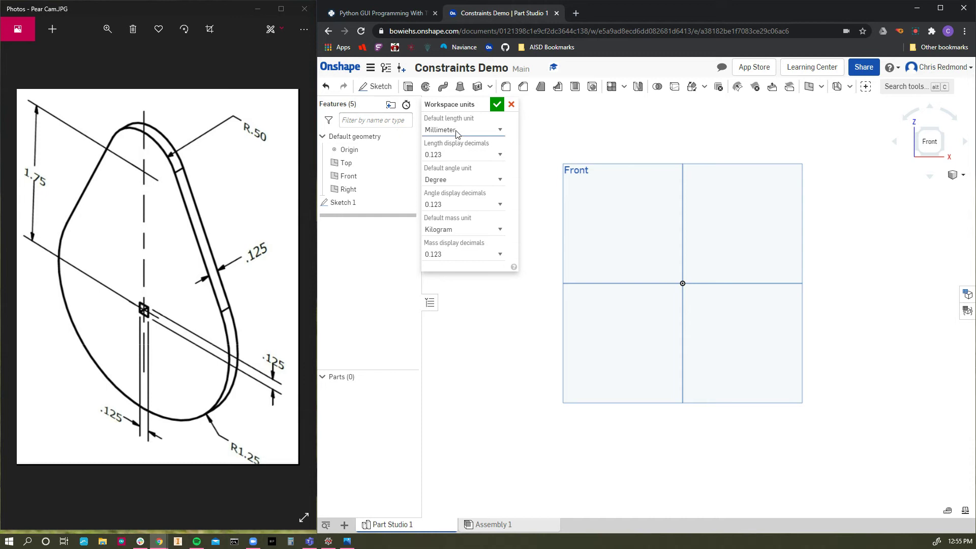
left_click(452, 130)
left_click(451, 178)
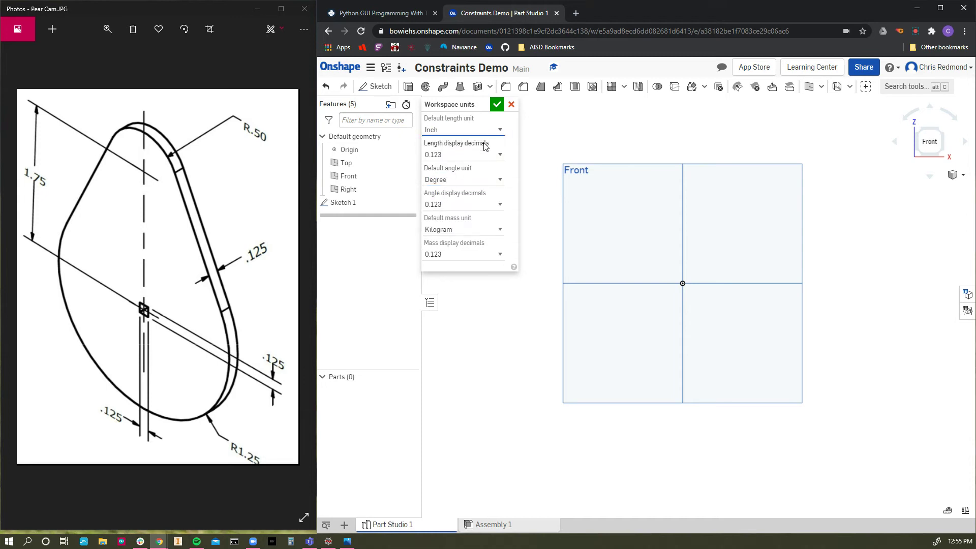
left_click(494, 107)
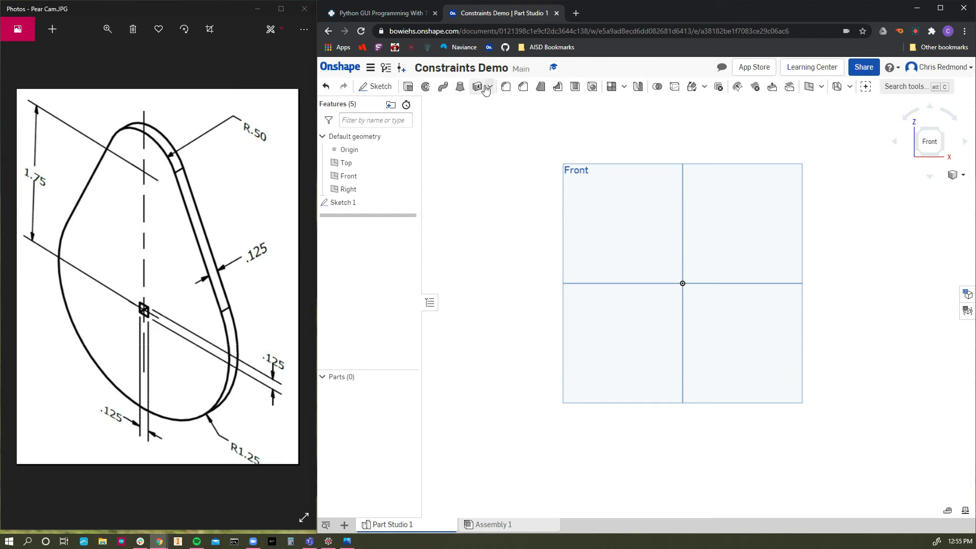
Step: Reopen Sketch 1 and draw a circle of 2.5 in diameter below and slightly left of the origin
double_click(346, 204)
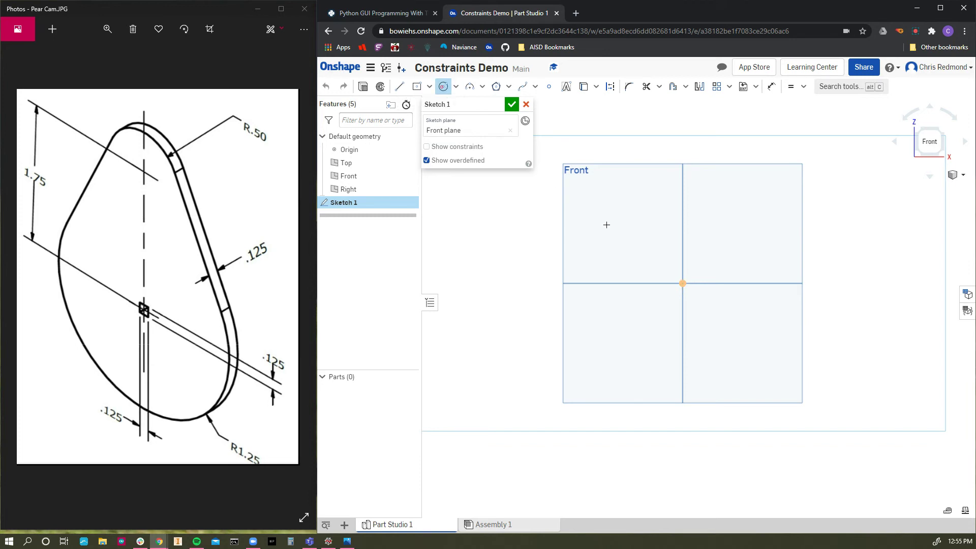
left_click(654, 329)
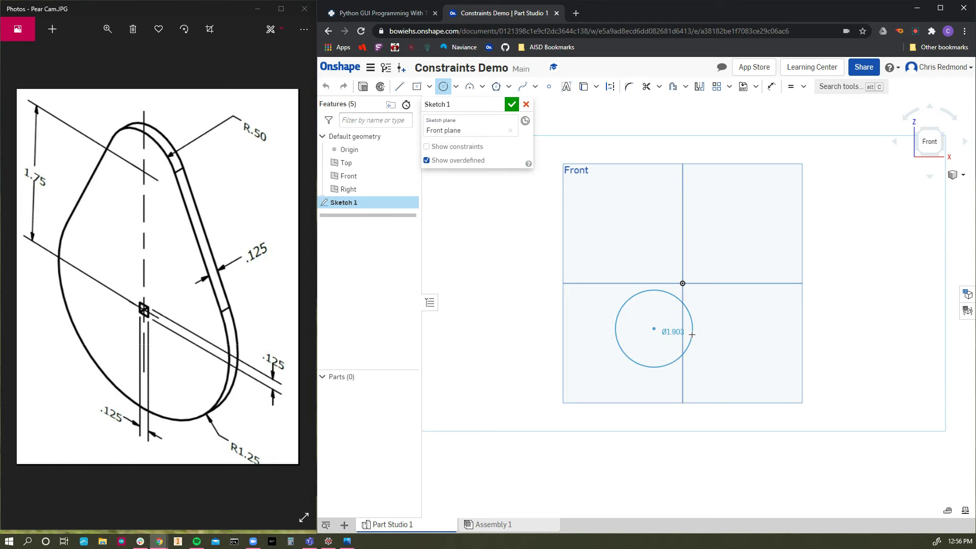
left_click(692, 335)
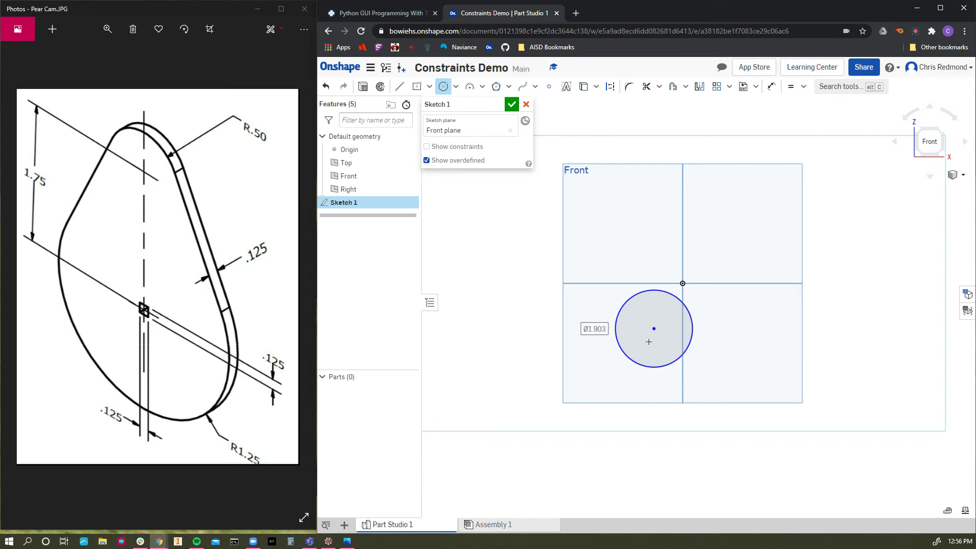
type("2.5")
key("Return")
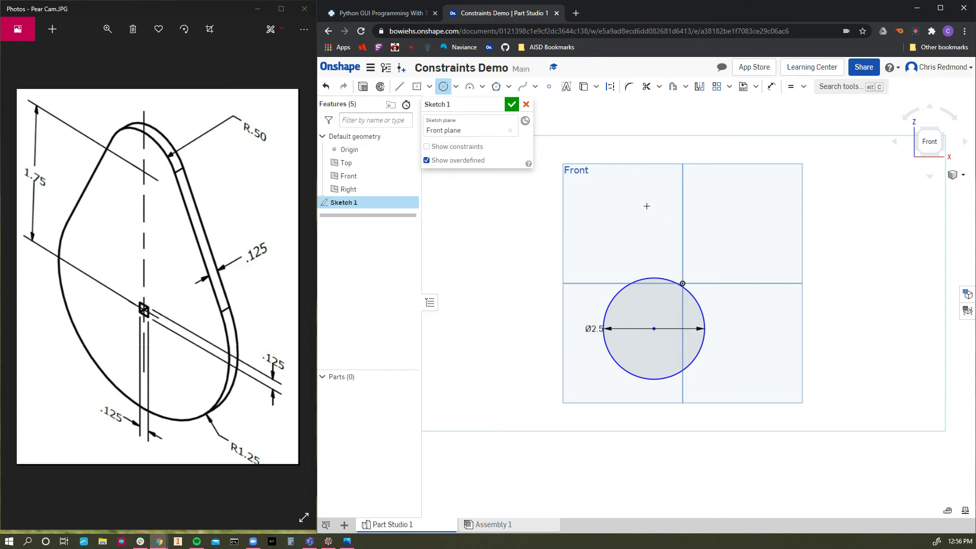
Step: Draw a second circle of 1 in diameter above the large circle, left of the vertical plane line
left_click(630, 207)
left_click(641, 219)
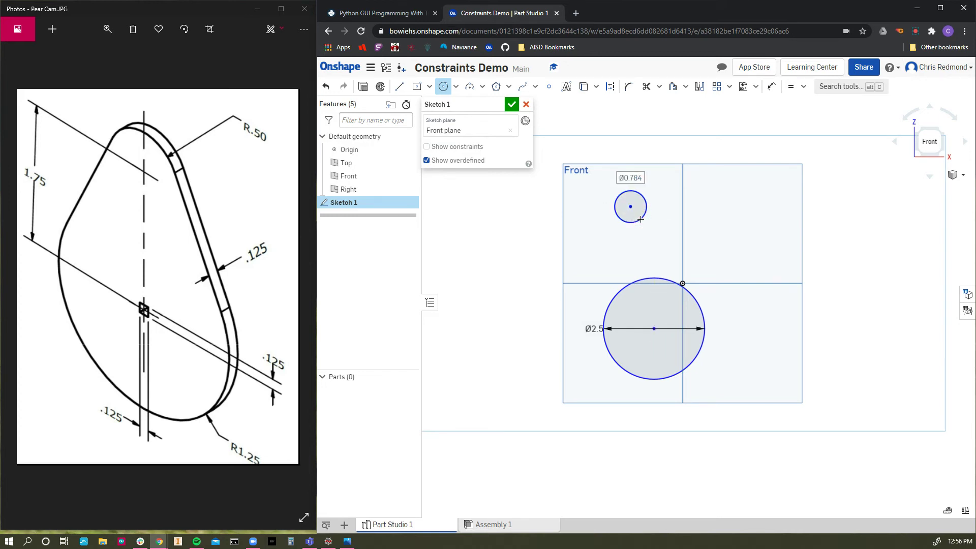
type("1")
key("Return")
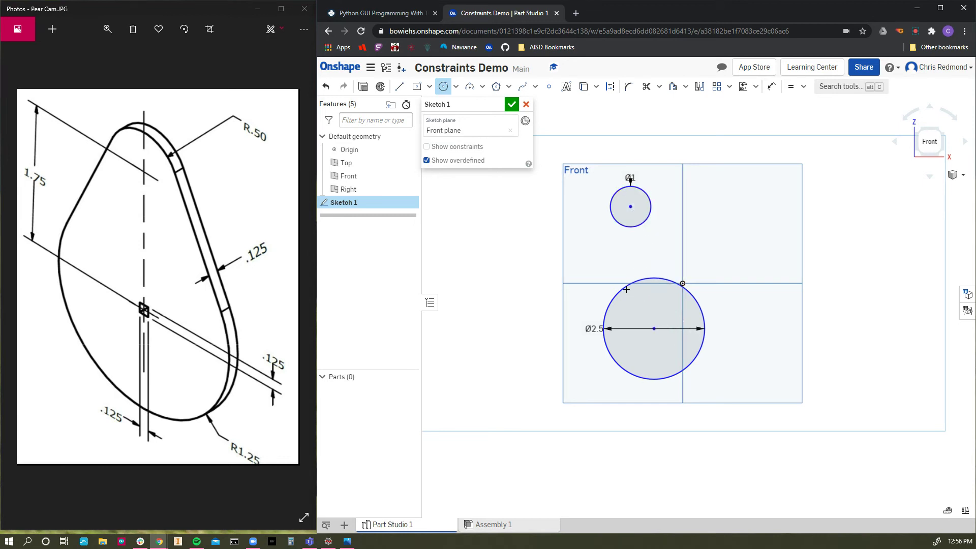
key("Escape")
Step: Constrain the large circle's center coincident with the vertical plane line through the origin
left_click(804, 88)
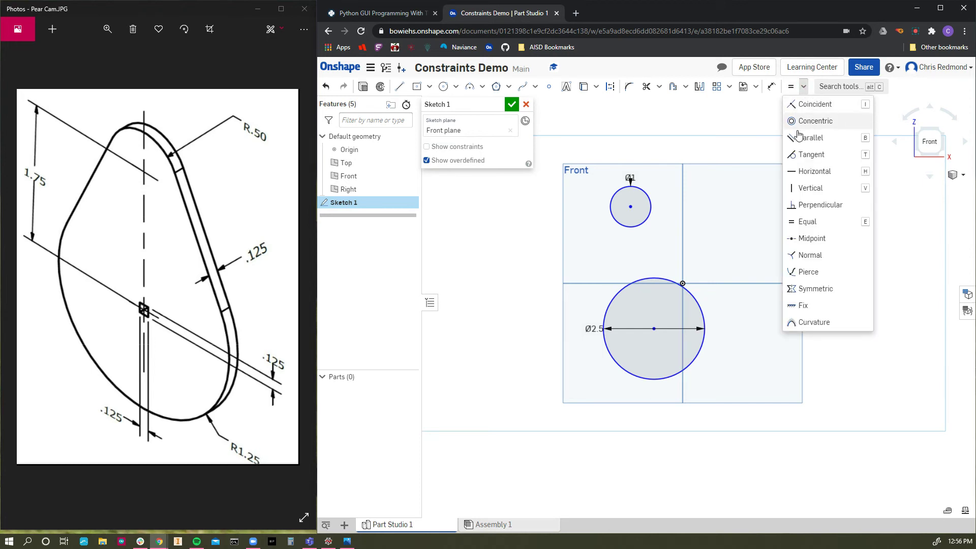
left_click(722, 215)
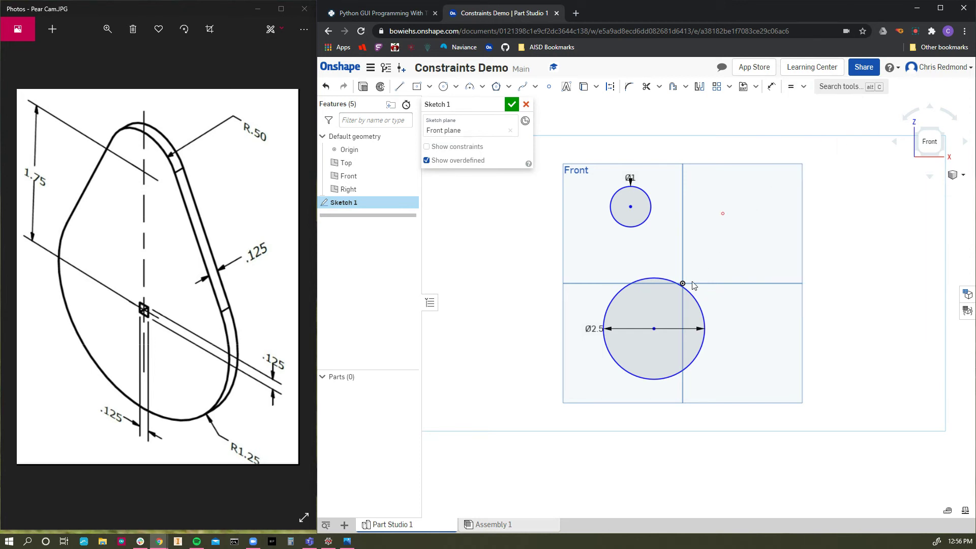
key("d")
left_click(654, 329)
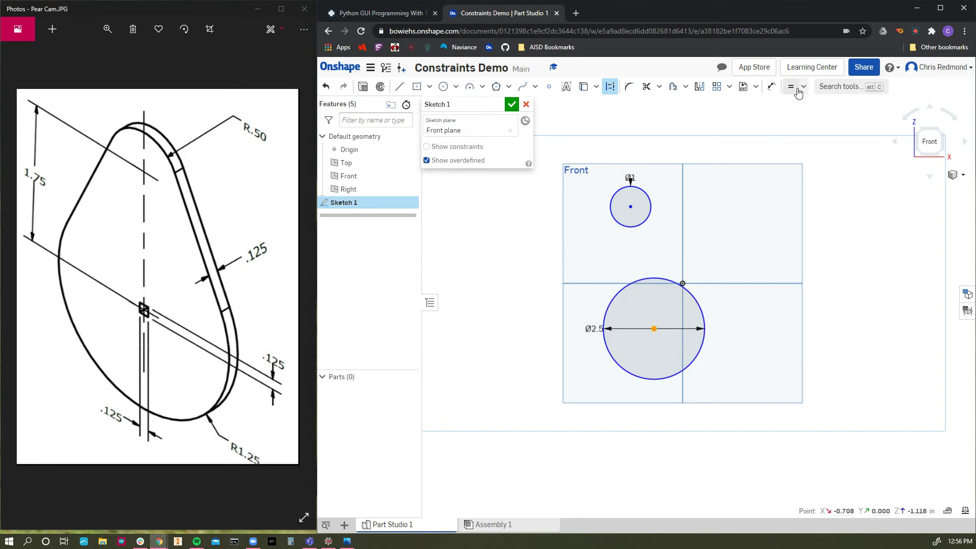
left_click(803, 87)
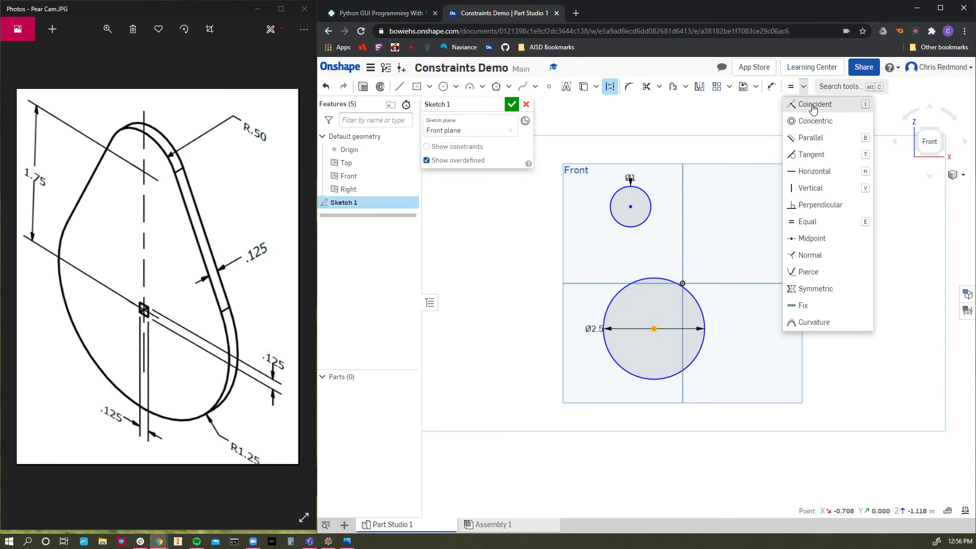
left_click(814, 103)
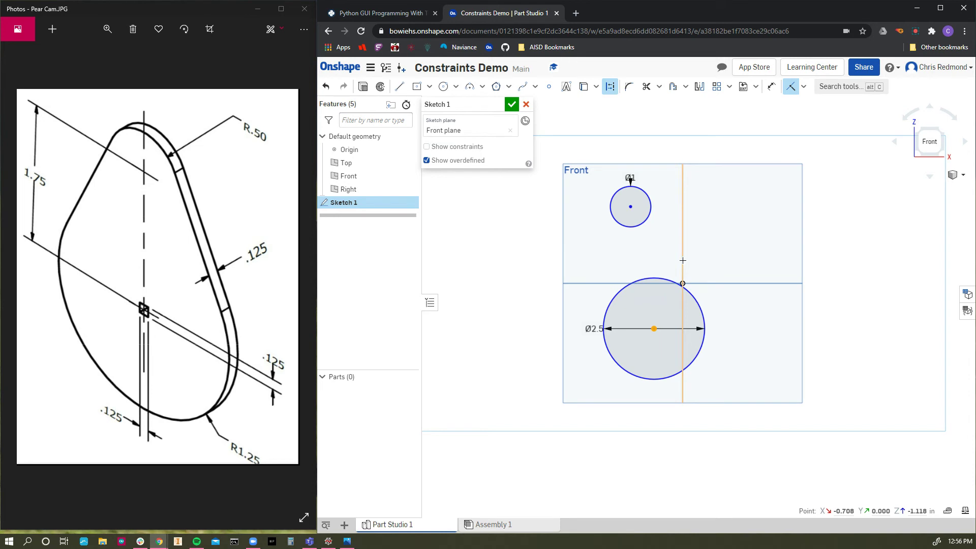
left_click(682, 260)
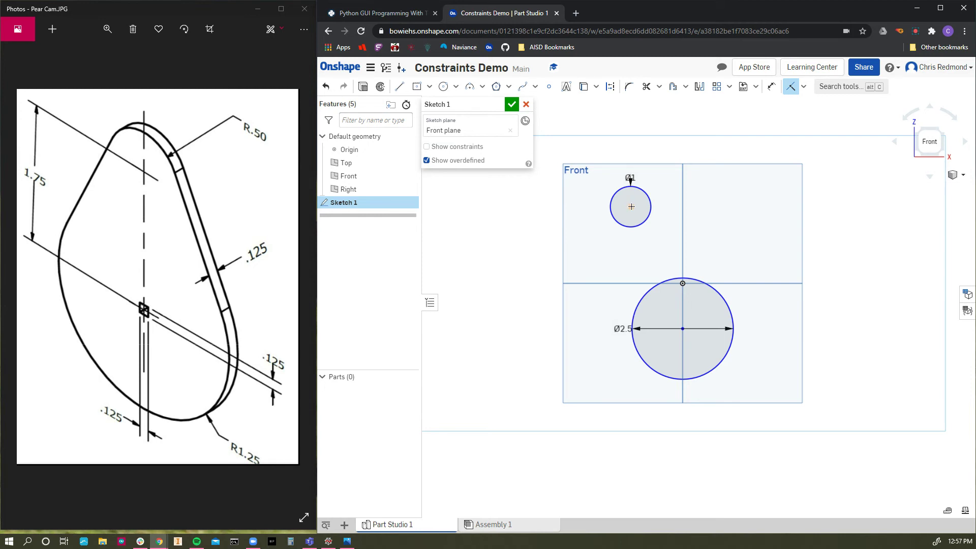
Step: Constrain the small circle's center coincident with the vertical plane line through the origin
key("v")
left_click(631, 206)
left_click(682, 212)
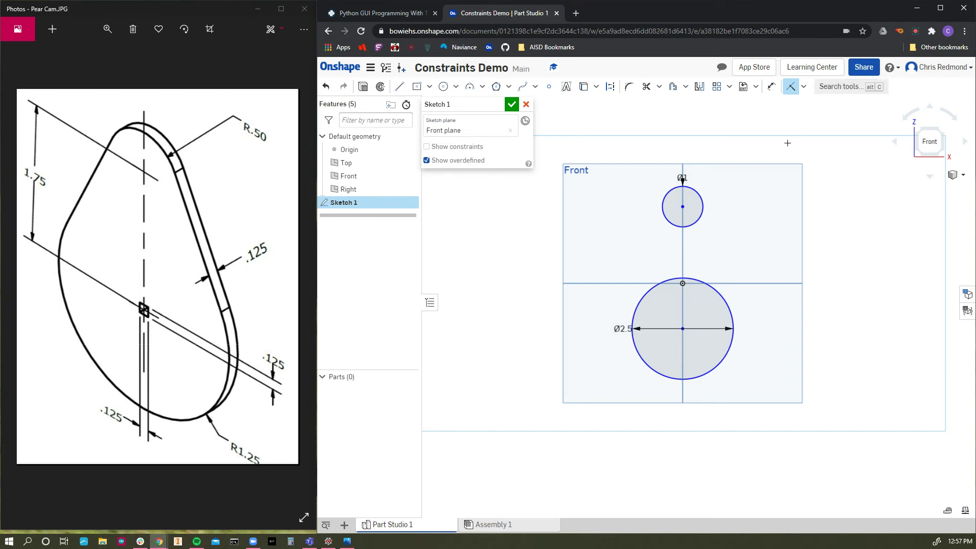
Step: Dimension the vertical distance between the centers of the small and large circles as 1.75 in
left_click(804, 87)
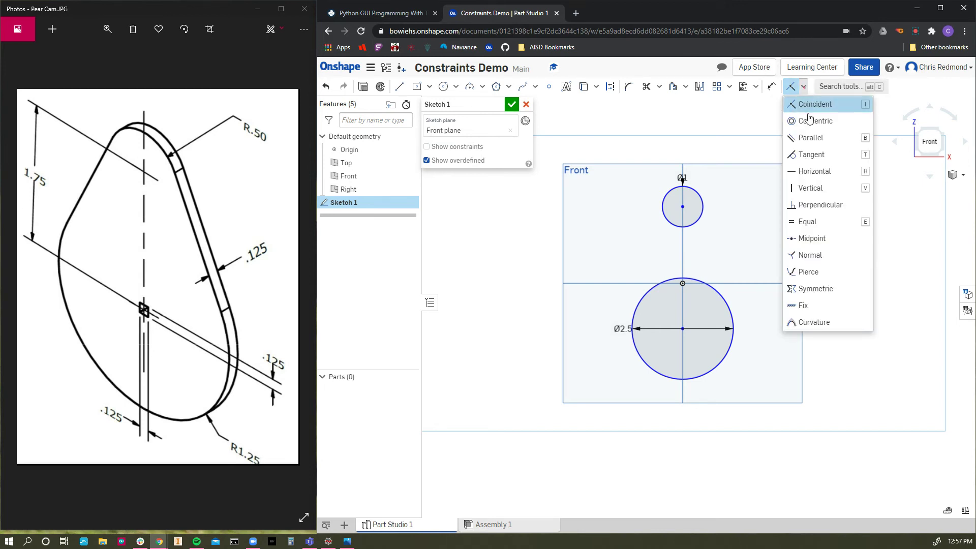
left_click(811, 155)
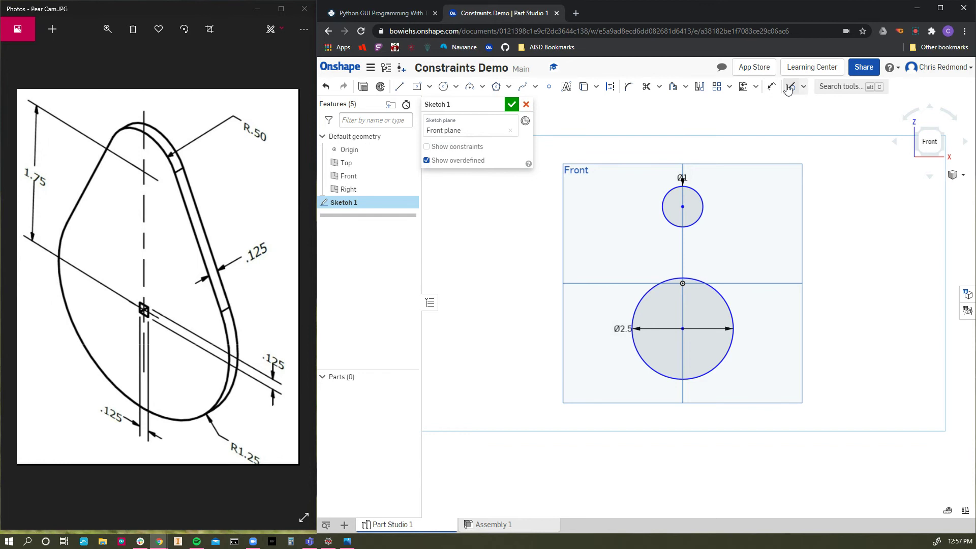
left_click(771, 89)
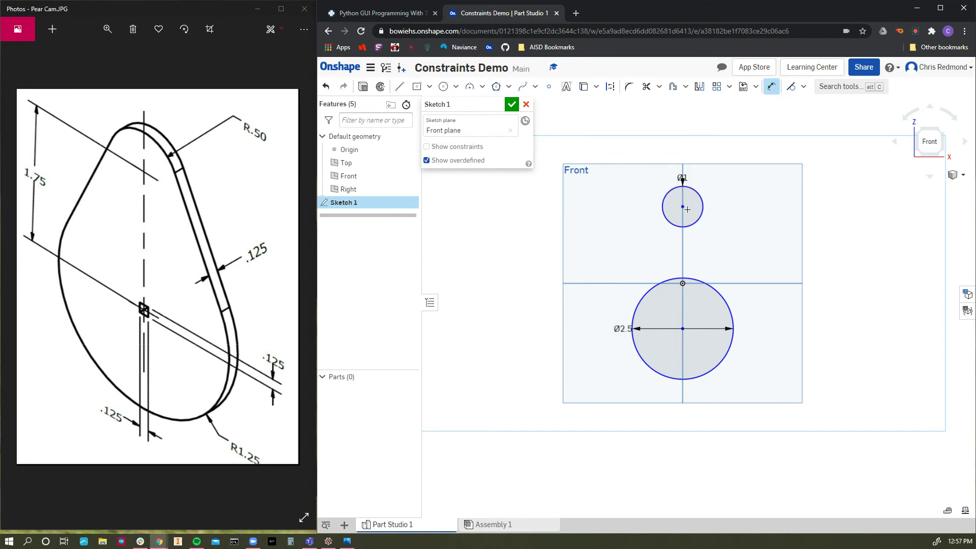
left_click(682, 206)
left_click(682, 328)
left_click(817, 273)
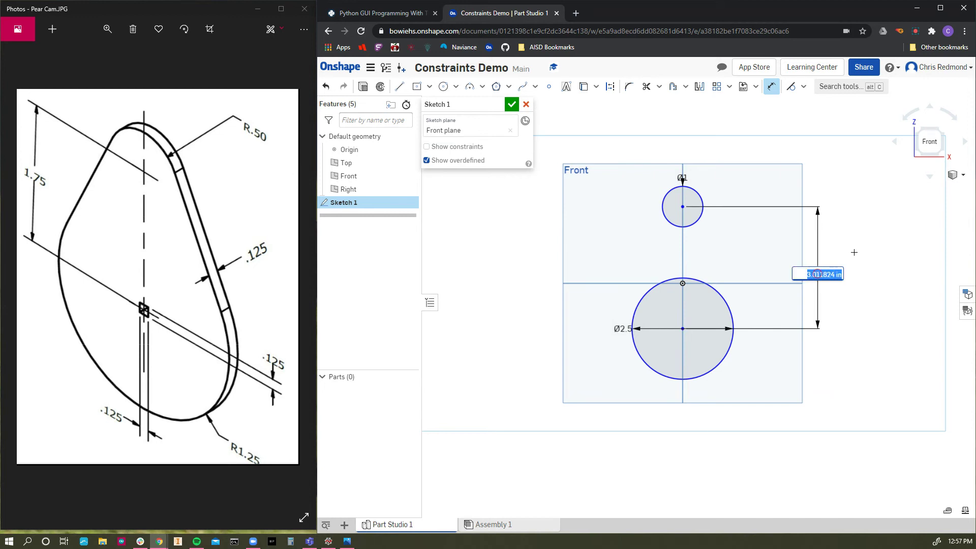
type("1.75")
key("Return")
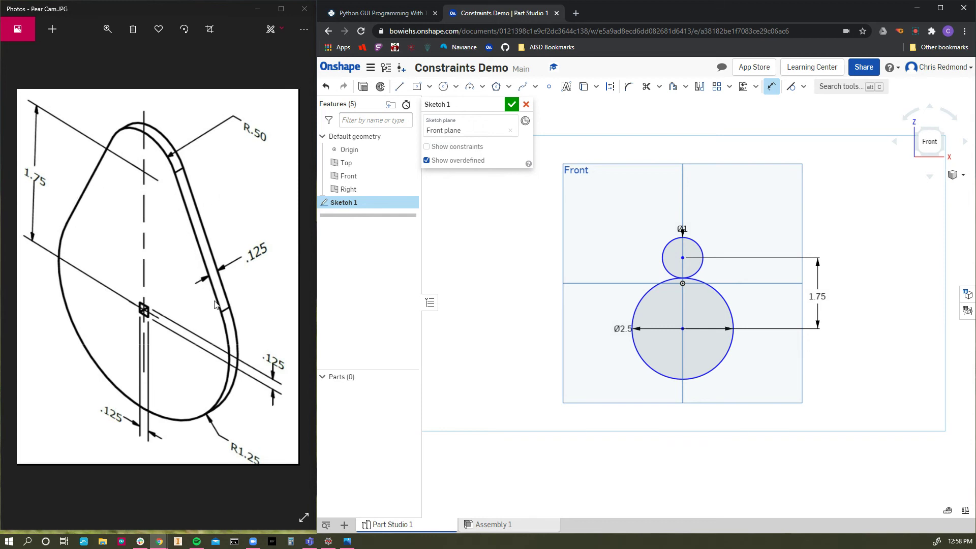
Step: Draw two separate slanted lines flanking the circles and spreading downward, about 3.3 in long on the left and 3.45 in on the right
left_click(399, 87)
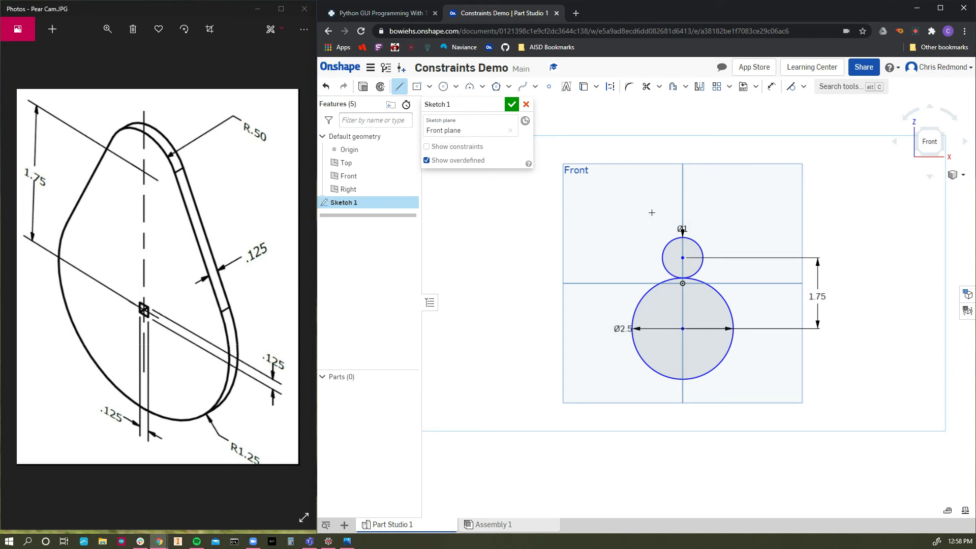
left_click(652, 212)
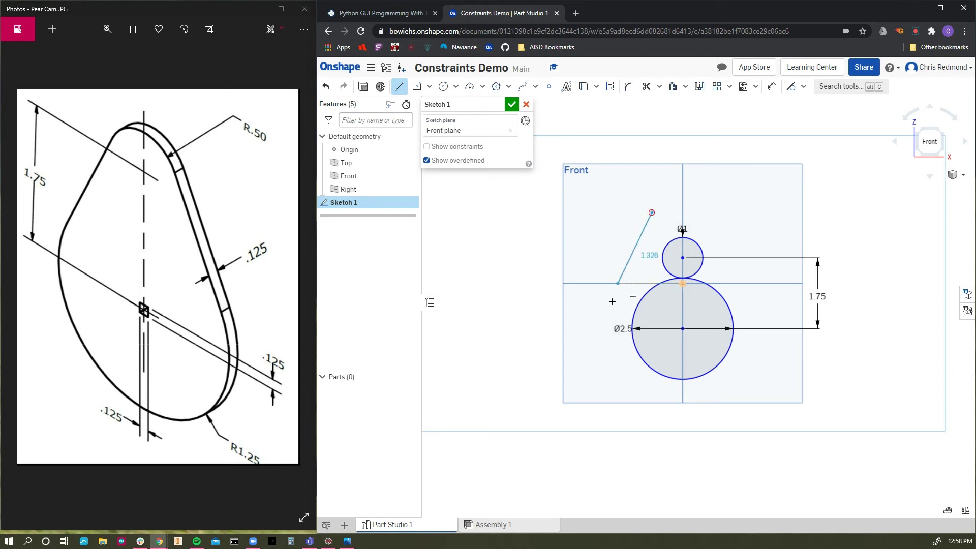
left_click(587, 329)
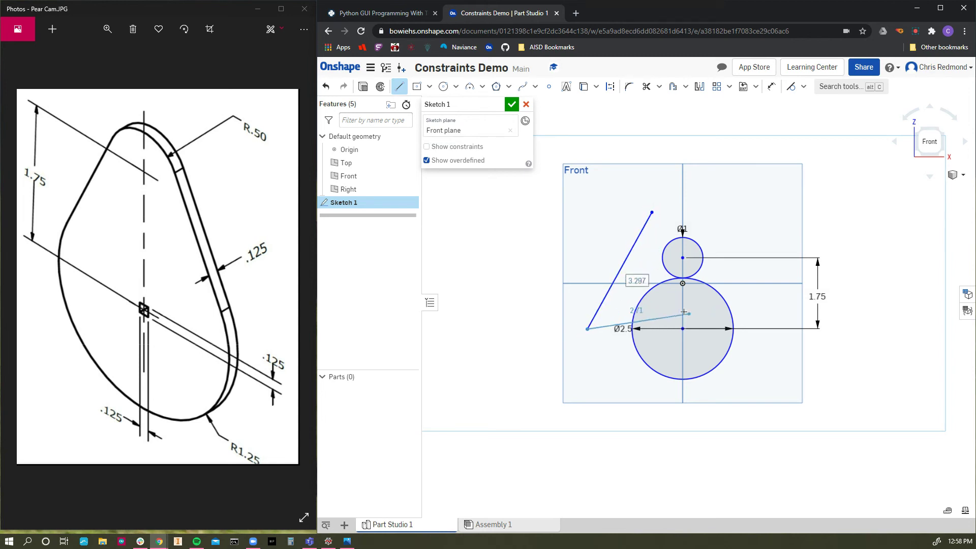
key("Escape")
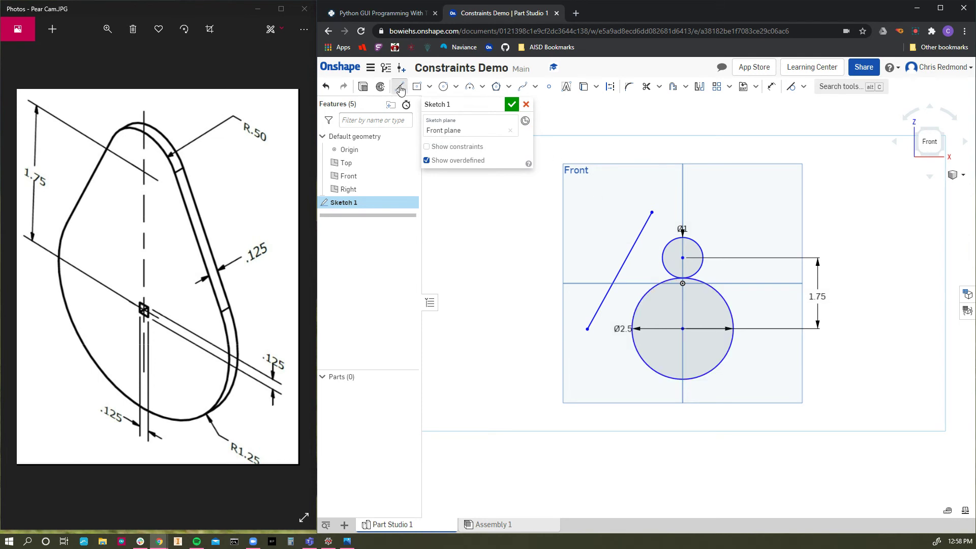
left_click(711, 223)
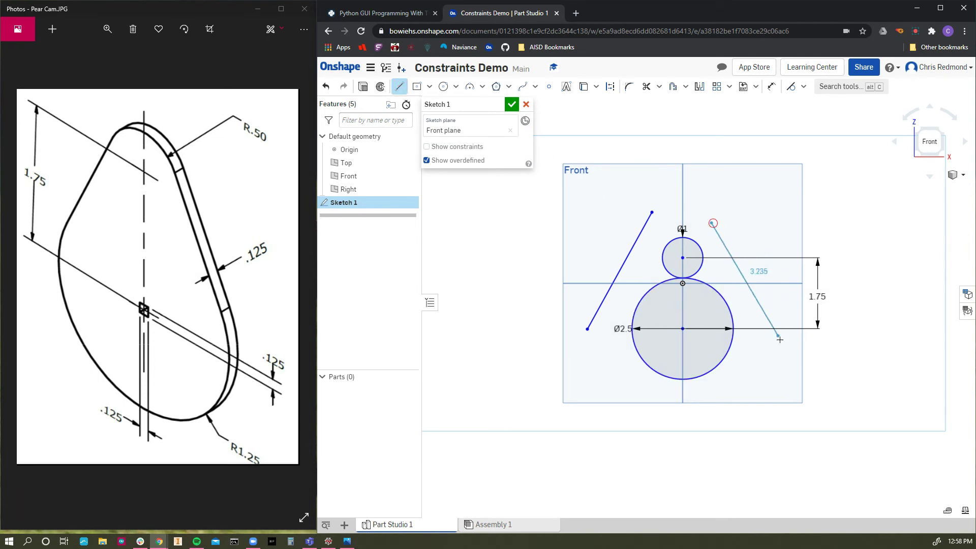
left_click(782, 343)
key("Escape")
key("Escape")
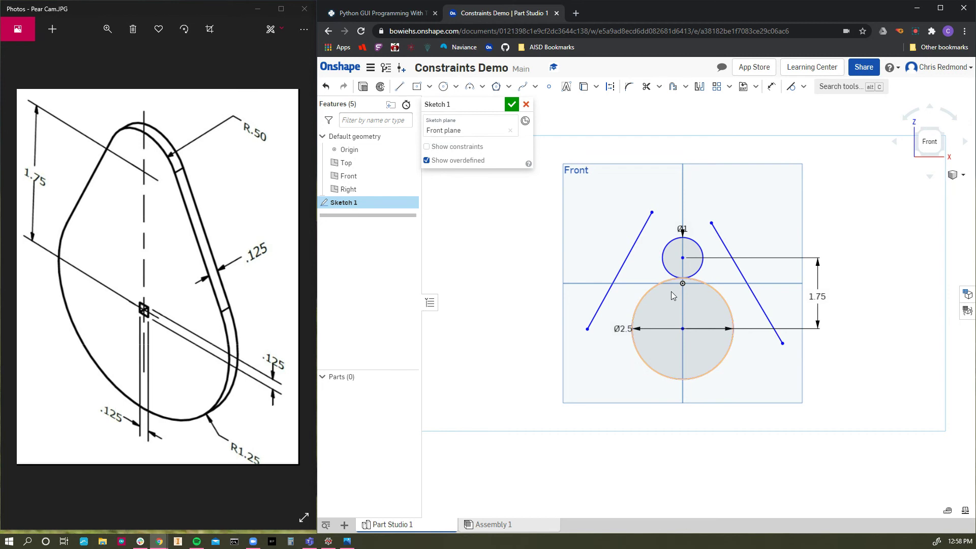
Step: Constrain the left slanted line tangent to both the small and the large circle
left_click(792, 89)
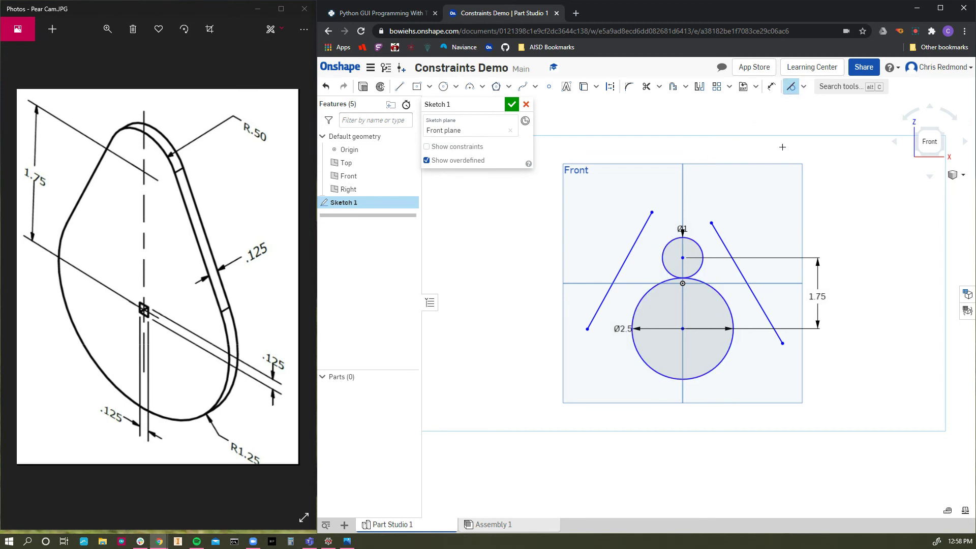
left_click(632, 252)
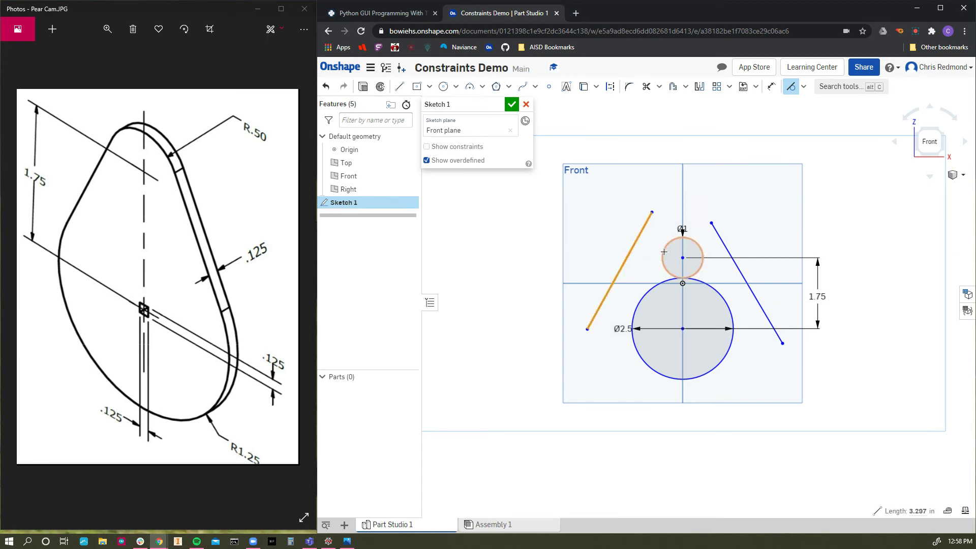
left_click(664, 251)
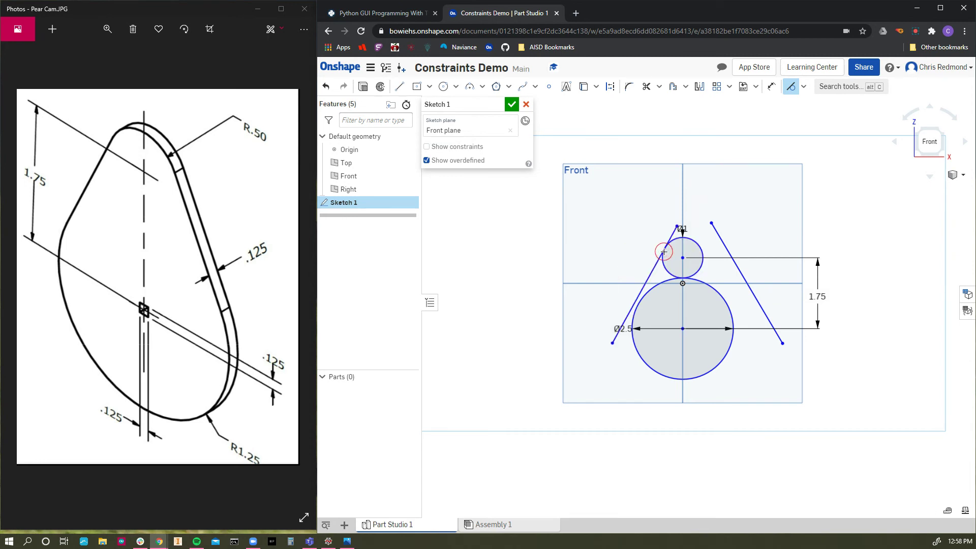
left_click(643, 286)
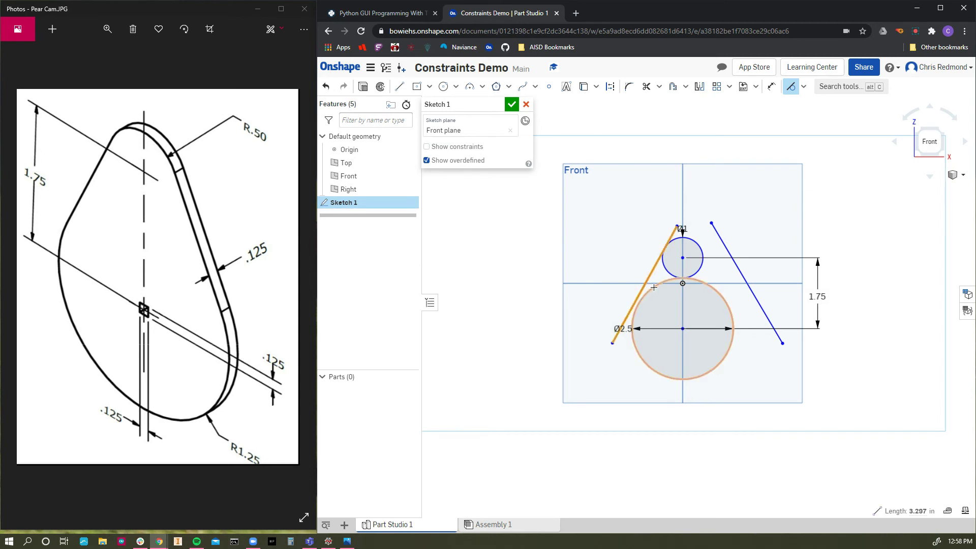
left_click(653, 287)
key("t")
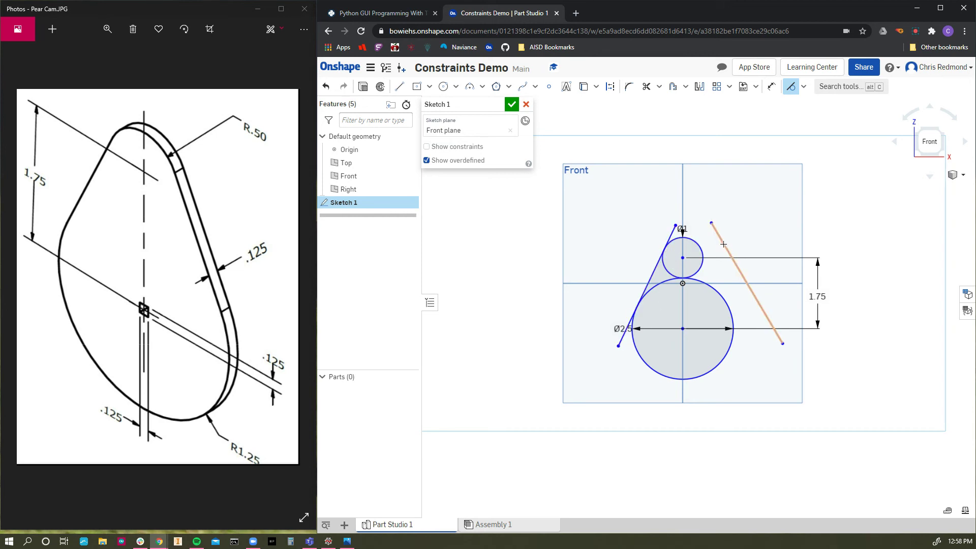
key("Escape")
Step: Constrain the right slanted line tangent to both the small and the large circle
left_click(725, 247)
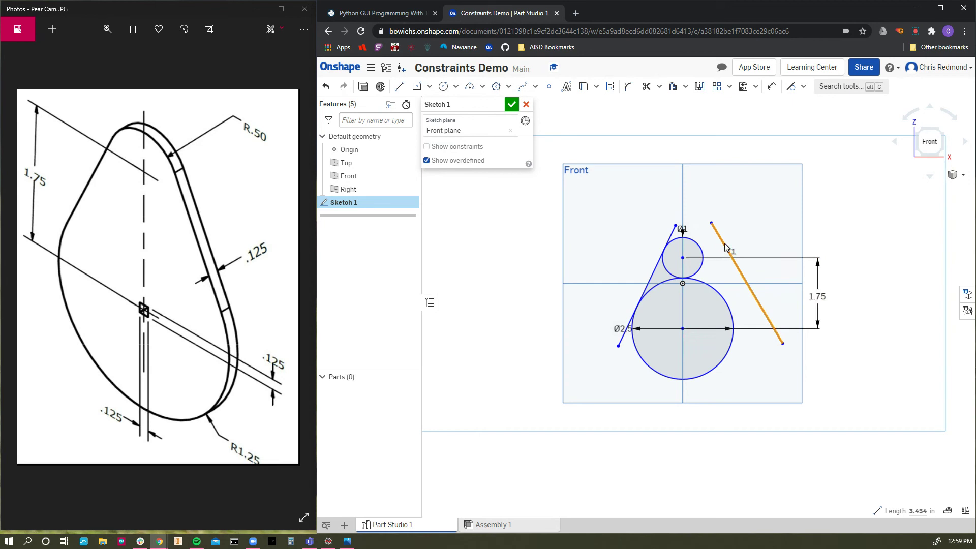
left_click(752, 230)
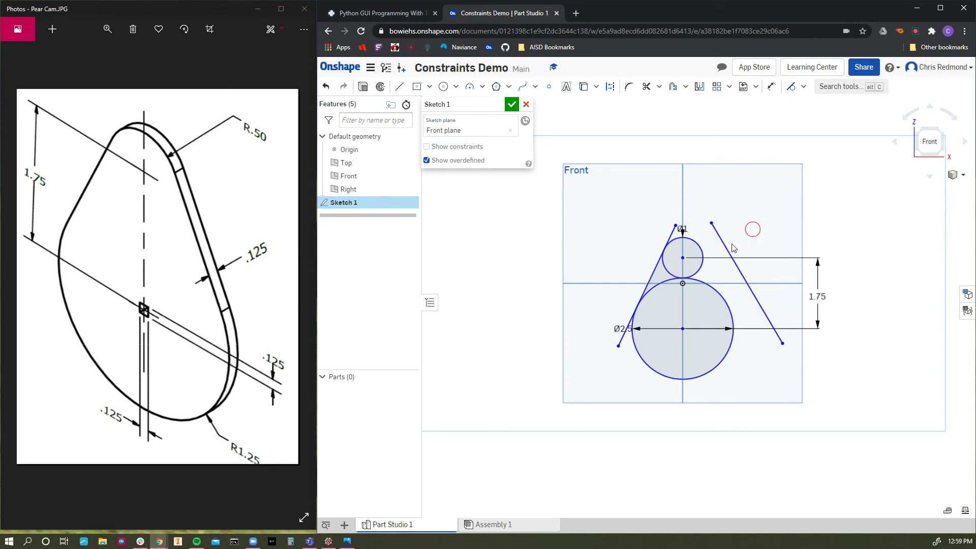
left_click(728, 250)
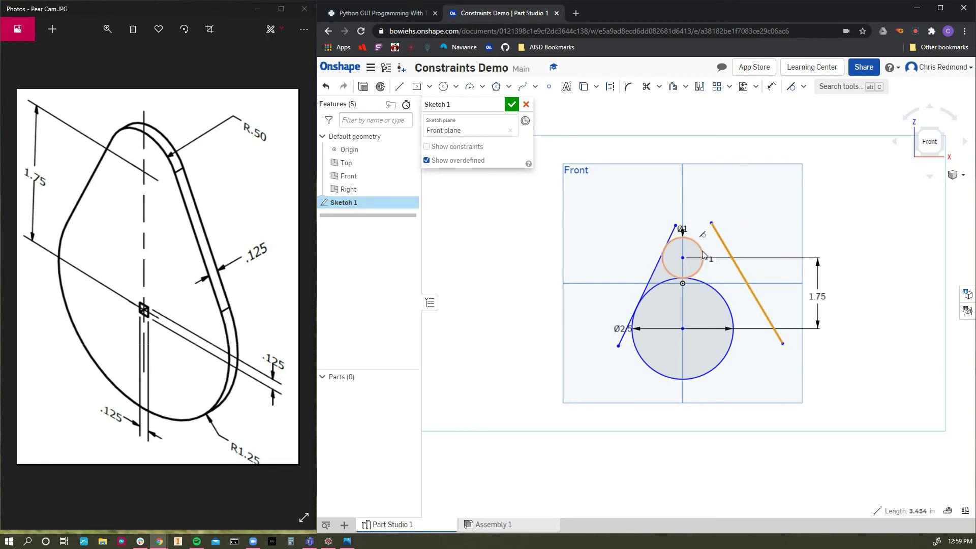
left_click(700, 253)
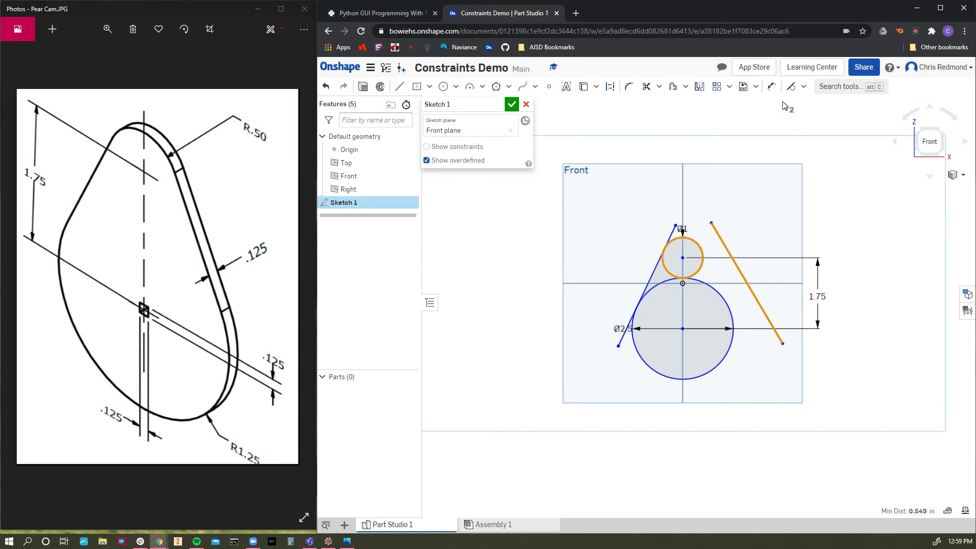
left_click(788, 88)
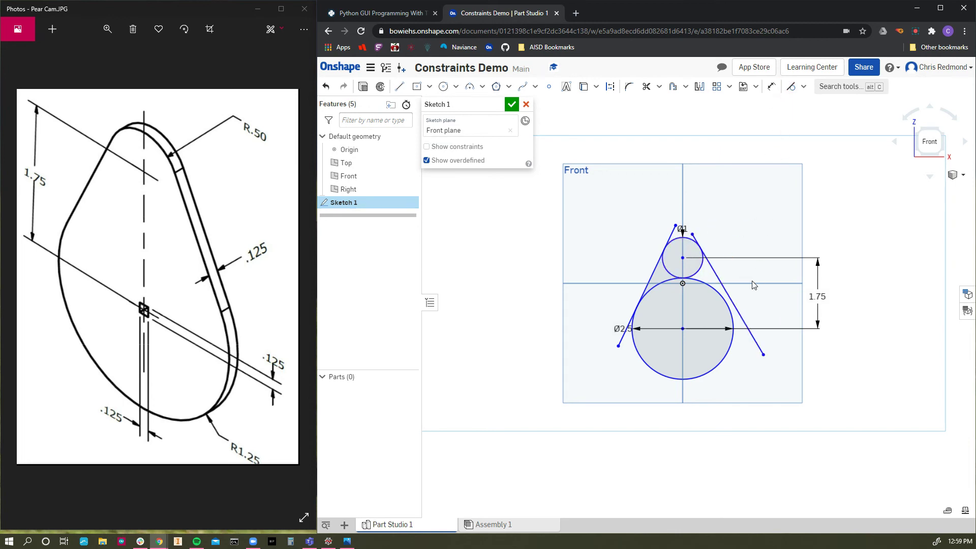
left_click(729, 302)
left_click(725, 300)
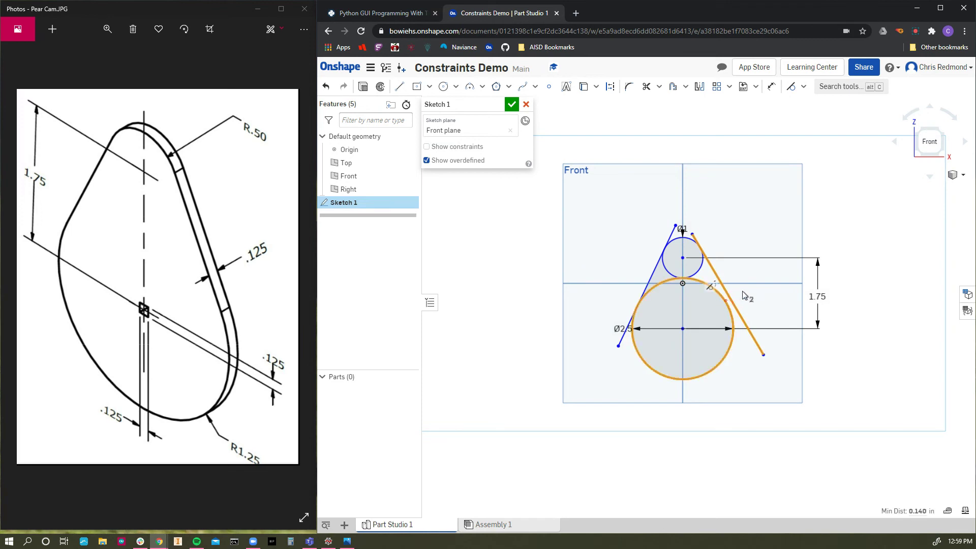
left_click(796, 87)
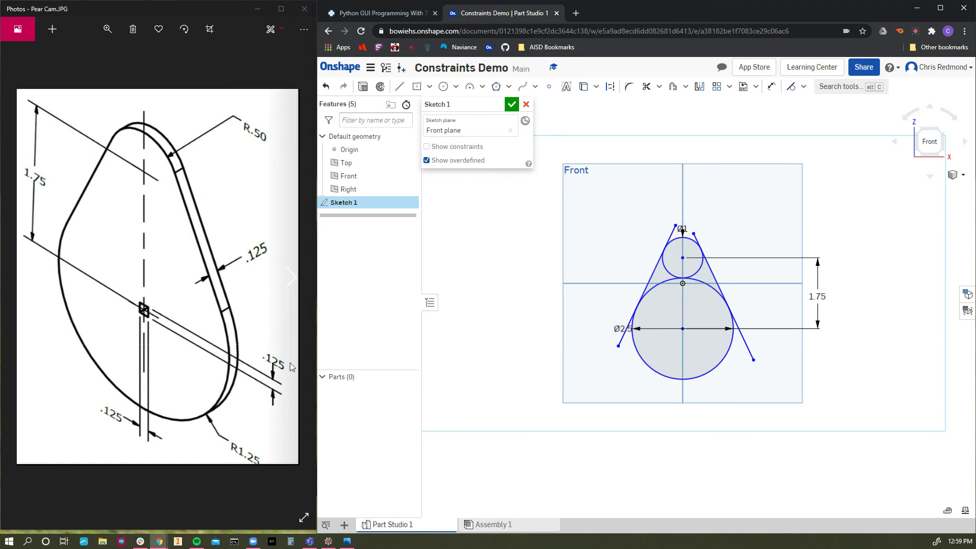
Step: Draw a center-point rectangle on the large circle's center, 0.125 in wide and 0.125 in high
left_click(417, 88)
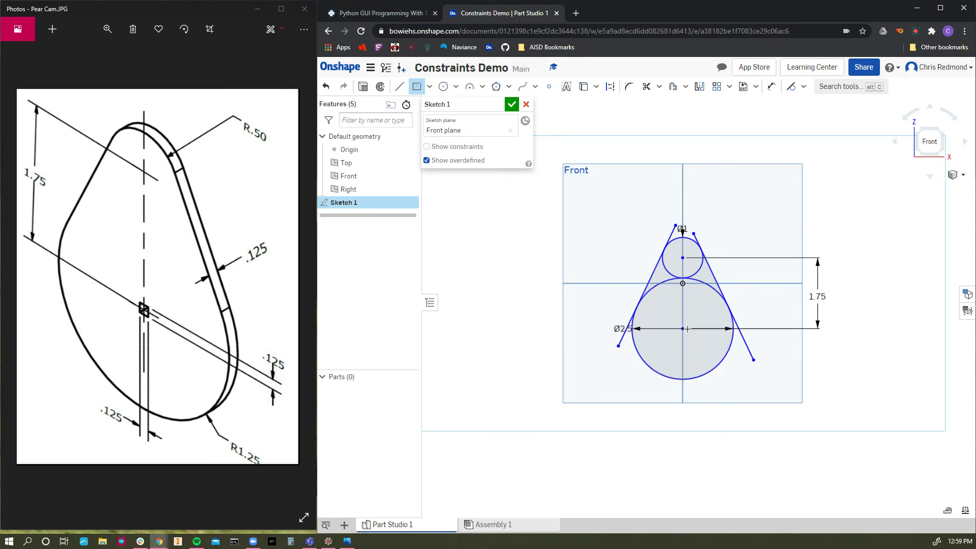
scroll(686, 329, "up", 5)
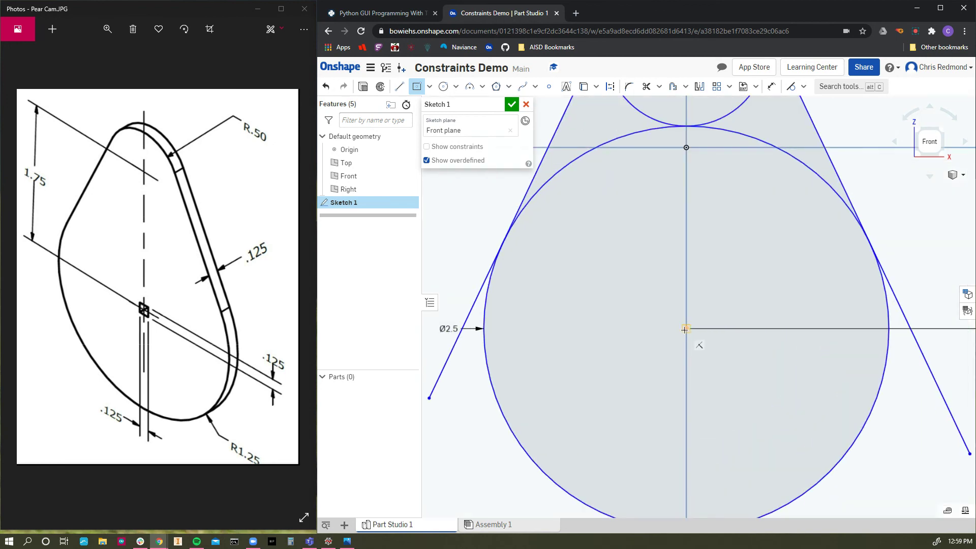
left_click(685, 329)
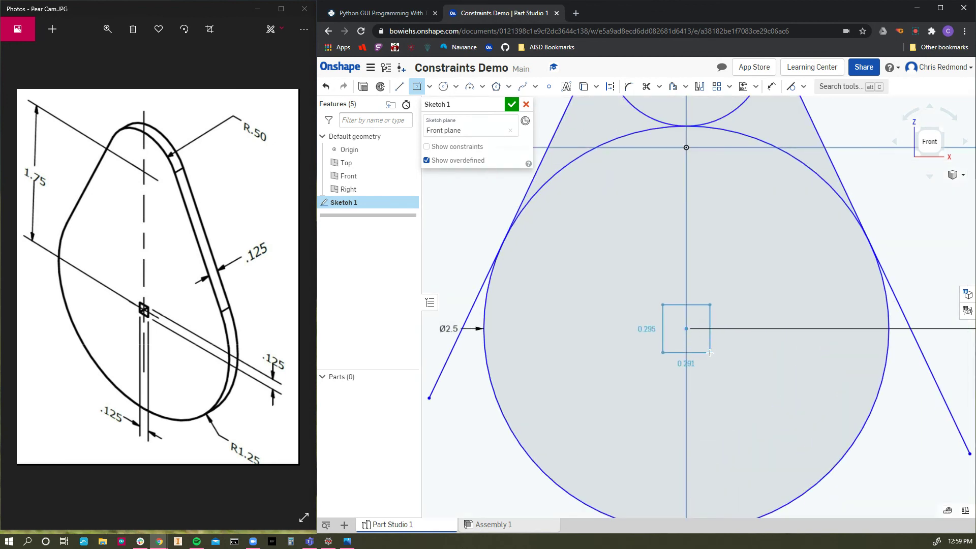
left_click(709, 353)
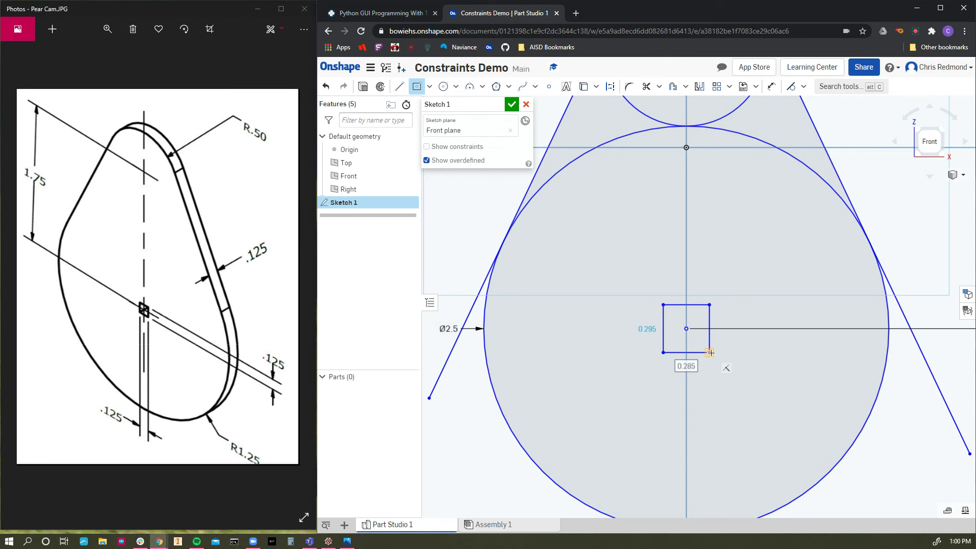
type(".125")
key("Tab")
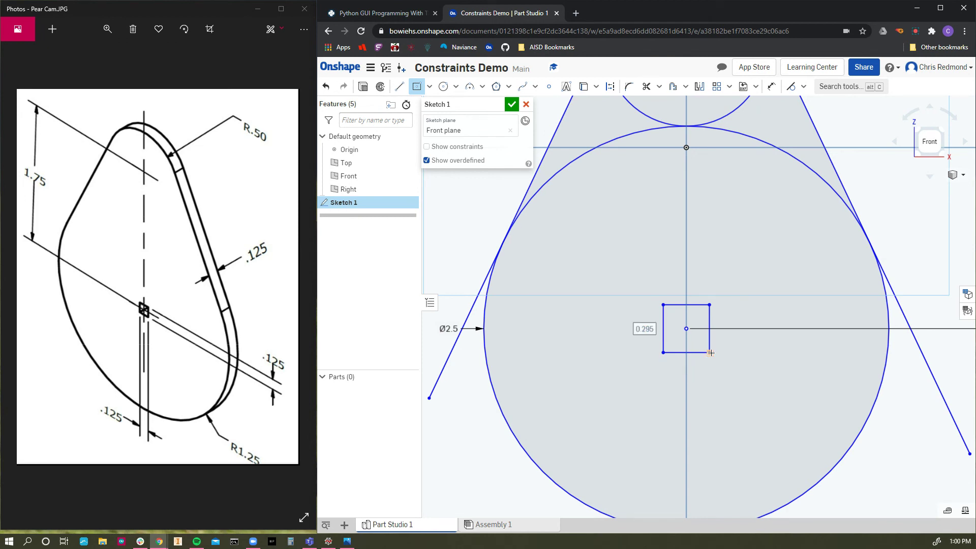
type(".125")
key("Return")
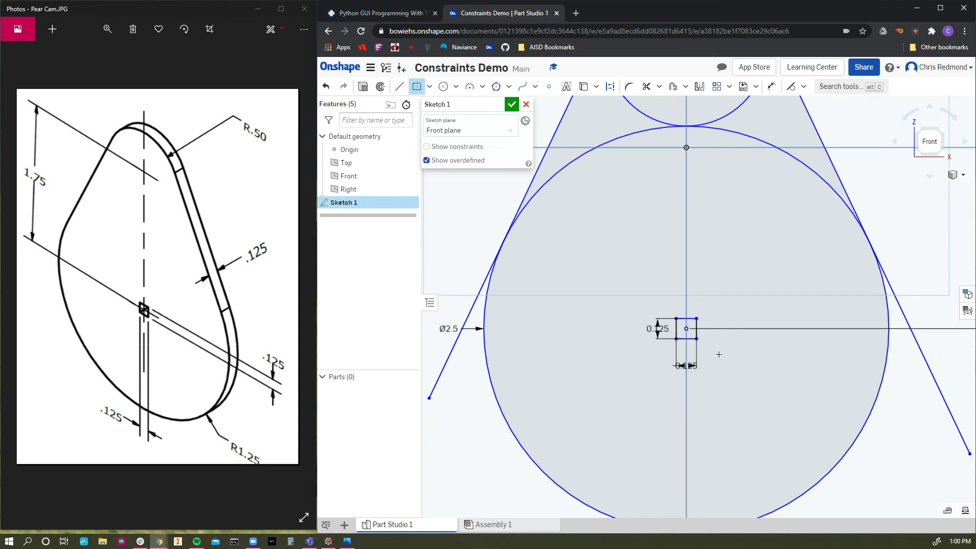
scroll(719, 354, "down", 5)
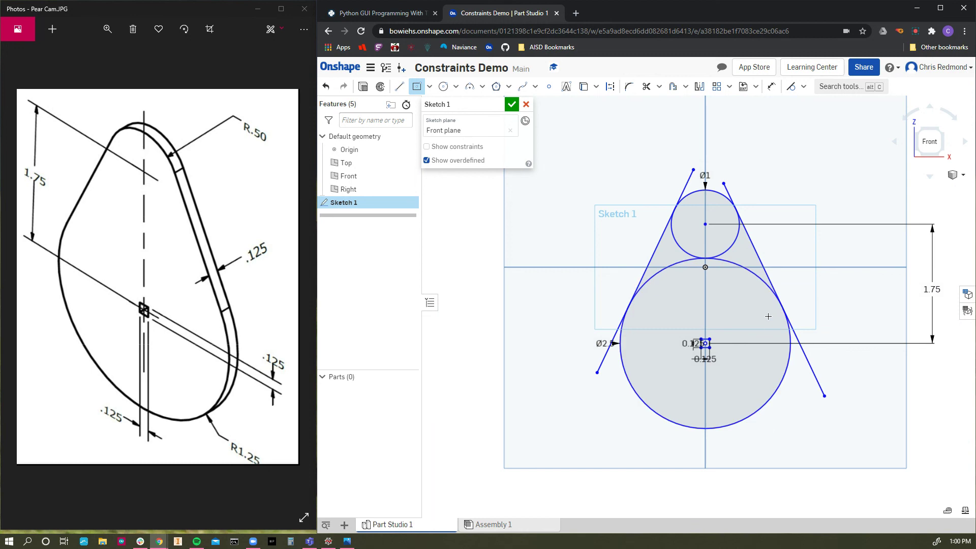
key("Escape")
Step: Trim the four overhanging ends of the two slanted lines beyond their tangent points with the circles
left_click(646, 95)
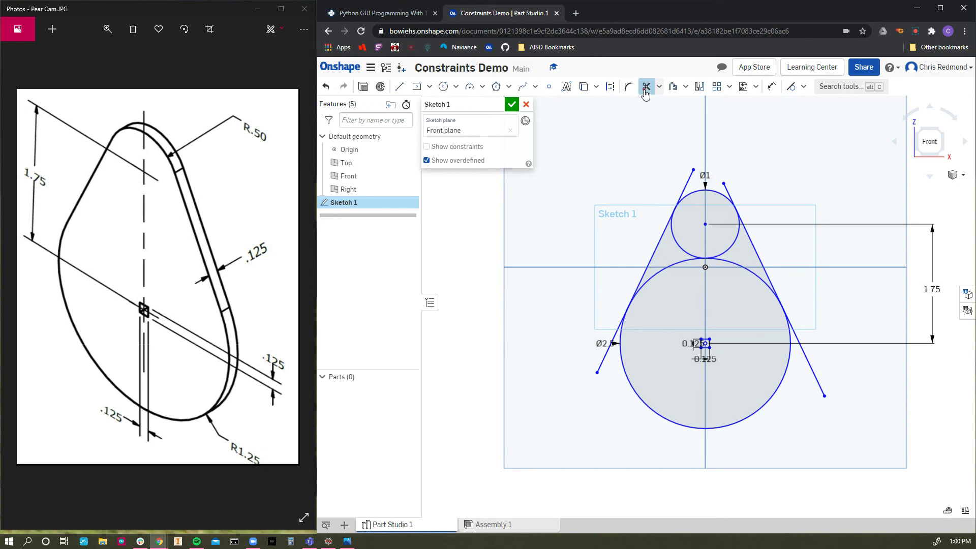
left_click(688, 182)
left_click(726, 191)
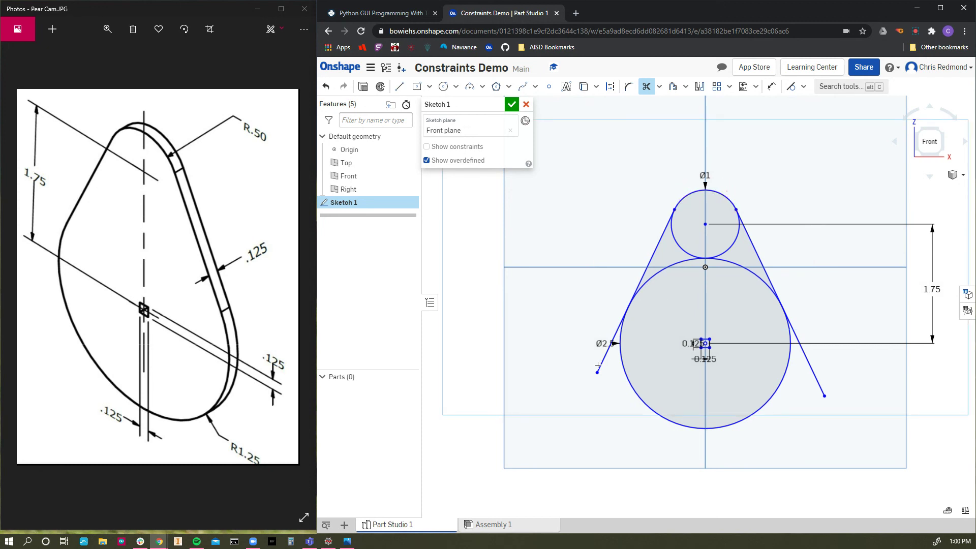
left_click(602, 360)
left_click(811, 371)
Step: Trim the inner arcs of both circles to leave a single pear-shaped outline, and finish the sketch
left_click(680, 261)
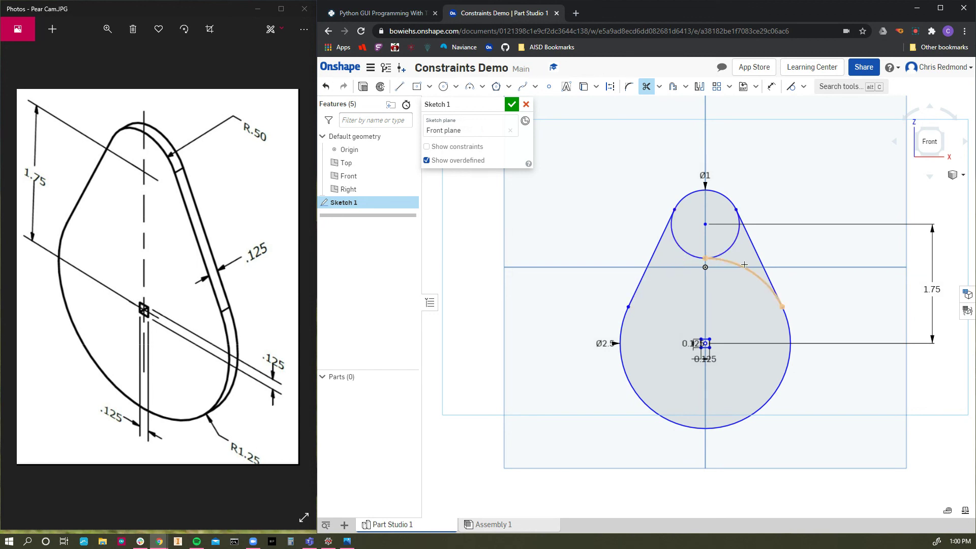
left_click(743, 264)
left_click(726, 246)
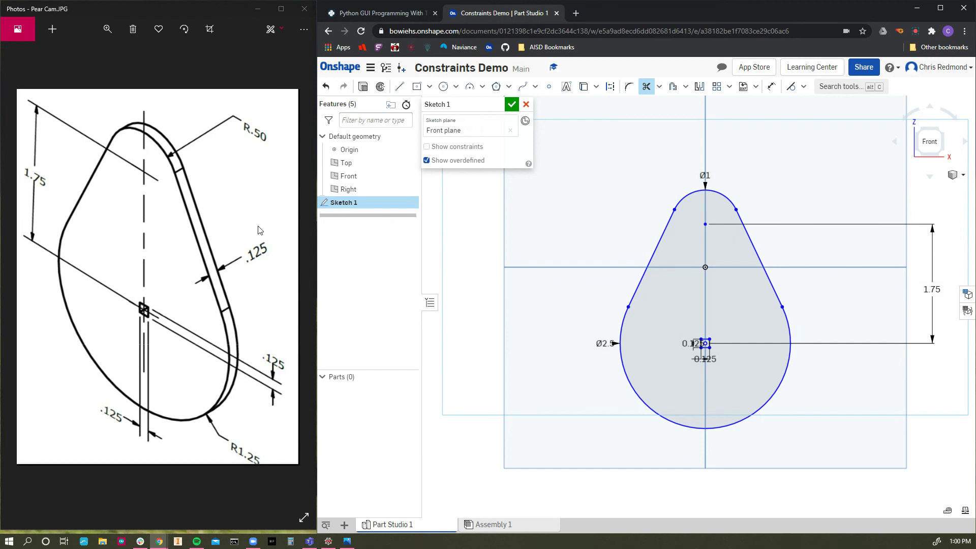
left_click(512, 103)
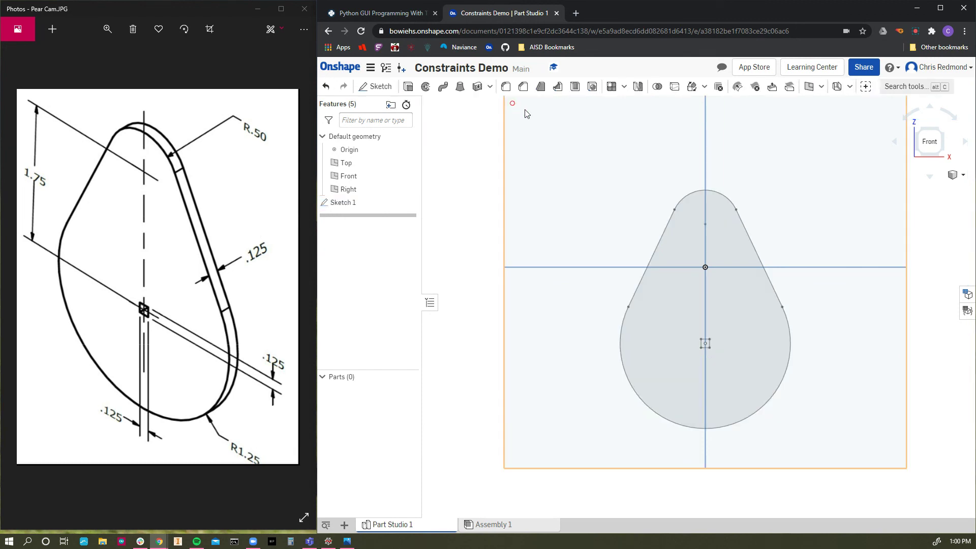
Step: Extrude the pear-shaped sketch region, leaving out the small square, as a new solid with a blind depth of 0.125 in
left_click(946, 136)
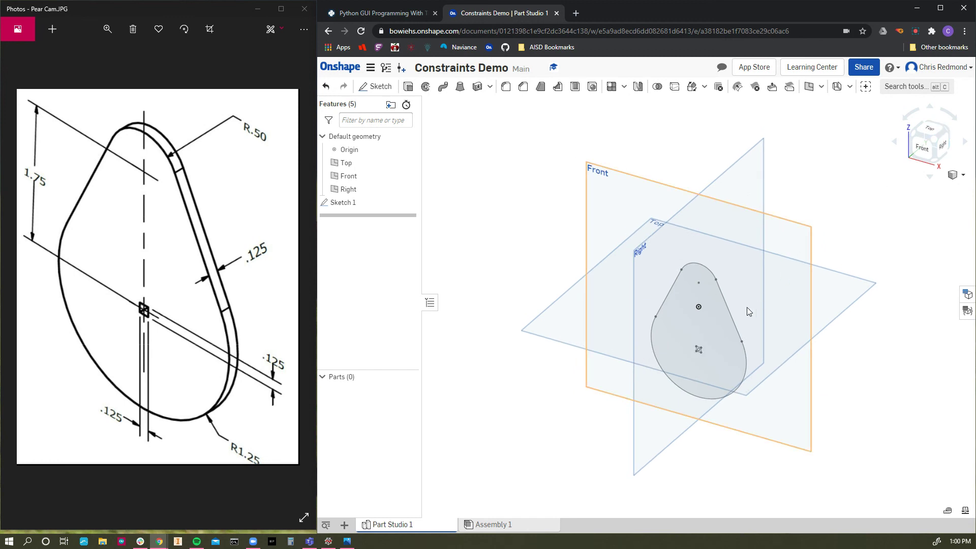
scroll(718, 325, "up", 5)
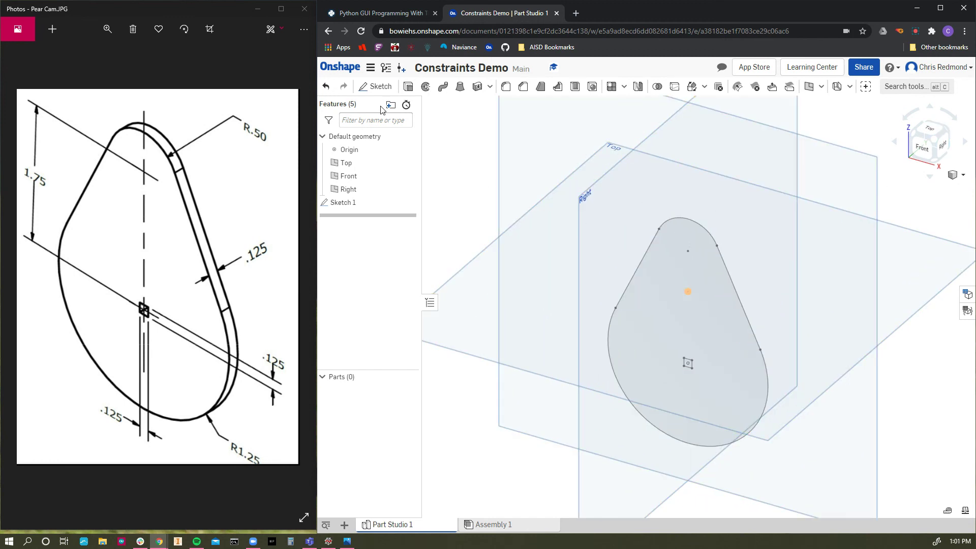
left_click(662, 328)
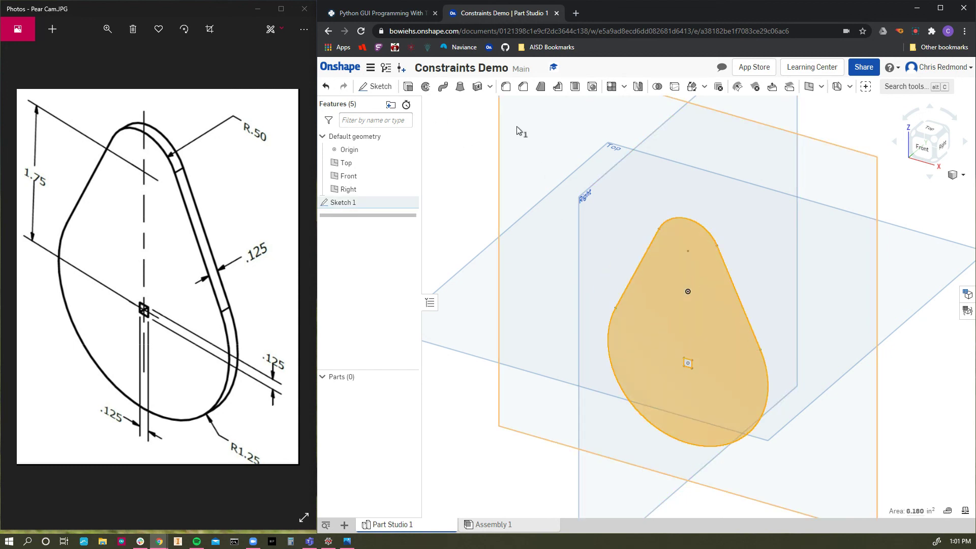
left_click(408, 87)
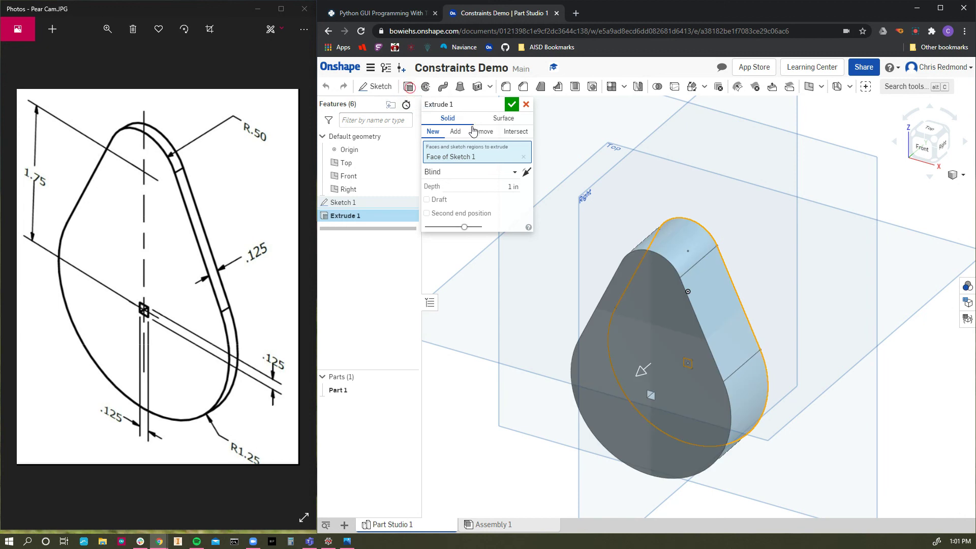
left_click(510, 188)
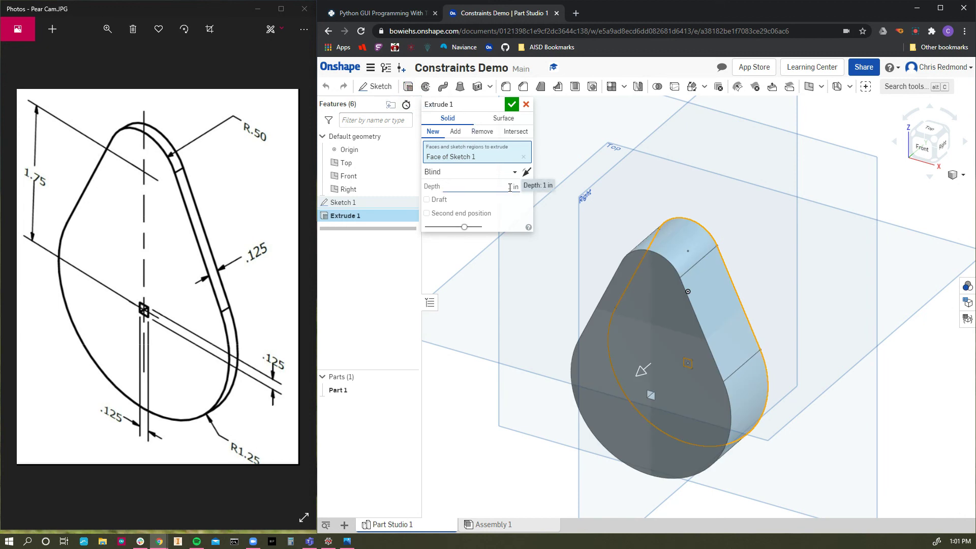
left_click(509, 188)
left_click(513, 186)
type("0.125")
key("Return")
left_click(511, 104)
scroll(715, 321, "down", 2)
scroll(716, 324, "up", 3)
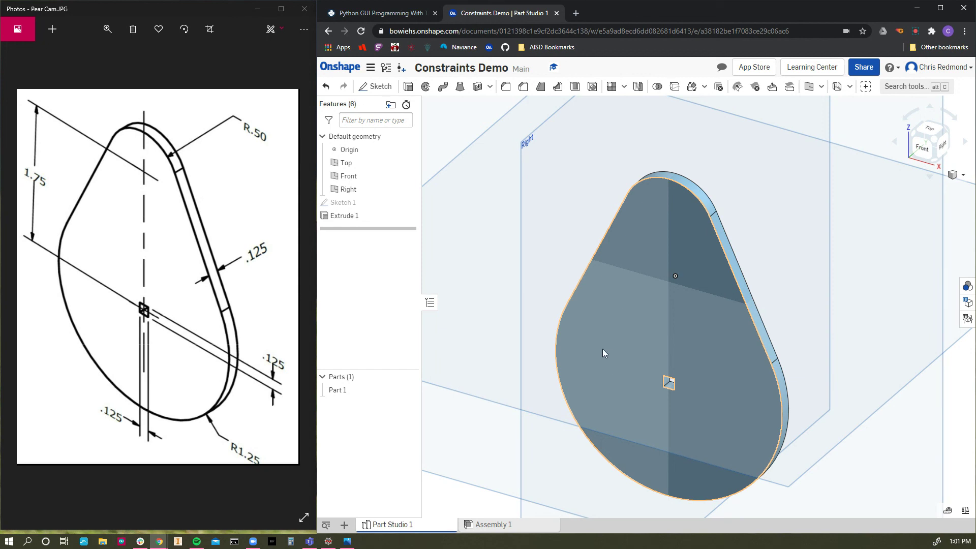
scroll(674, 186, "down", 3)
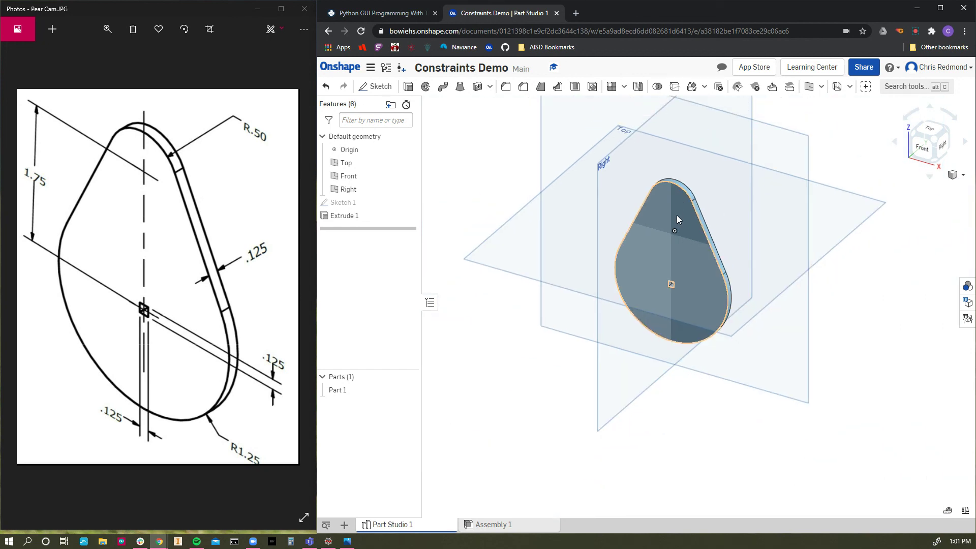